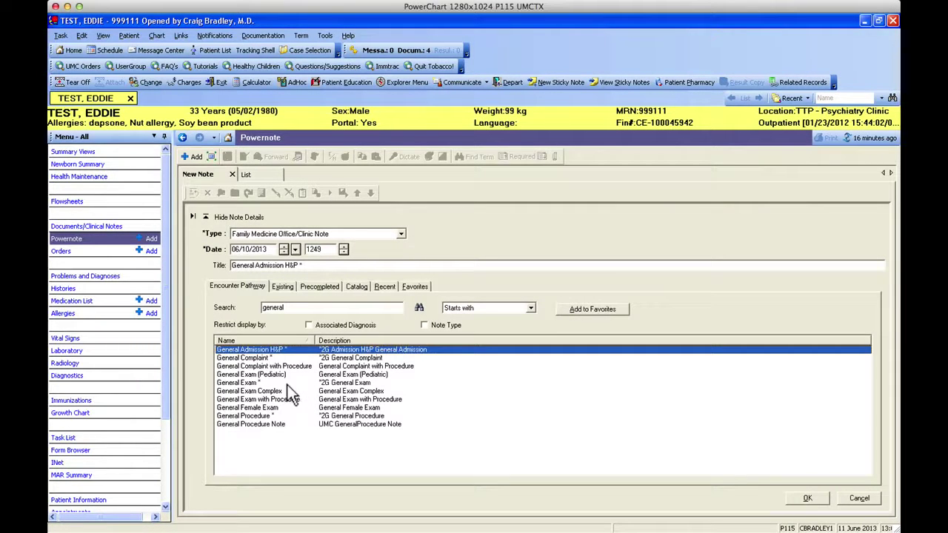
- Start a new General Complaint note from the Encounter Pathway list
{"action": "left_click", "coordinate": [252, 355]}
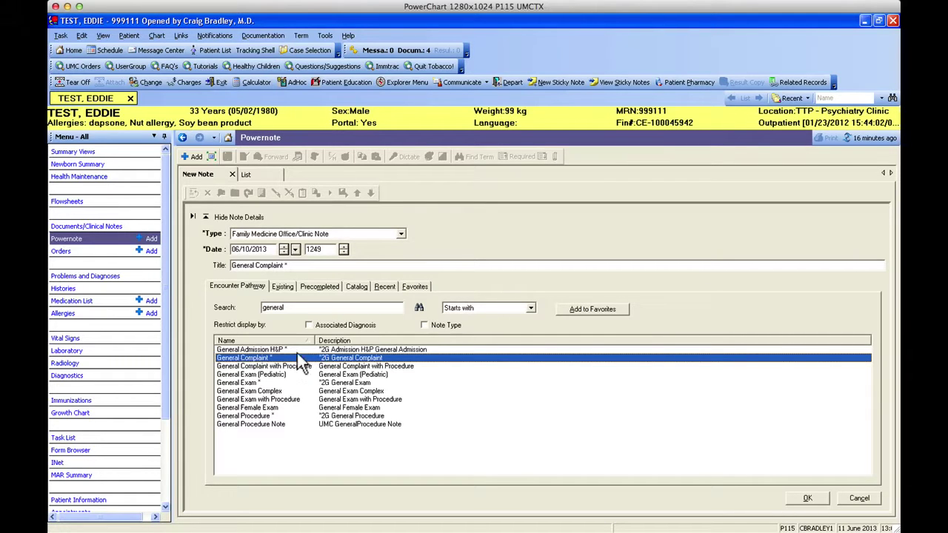
{"action": "double_click", "coordinate": [249, 360]}
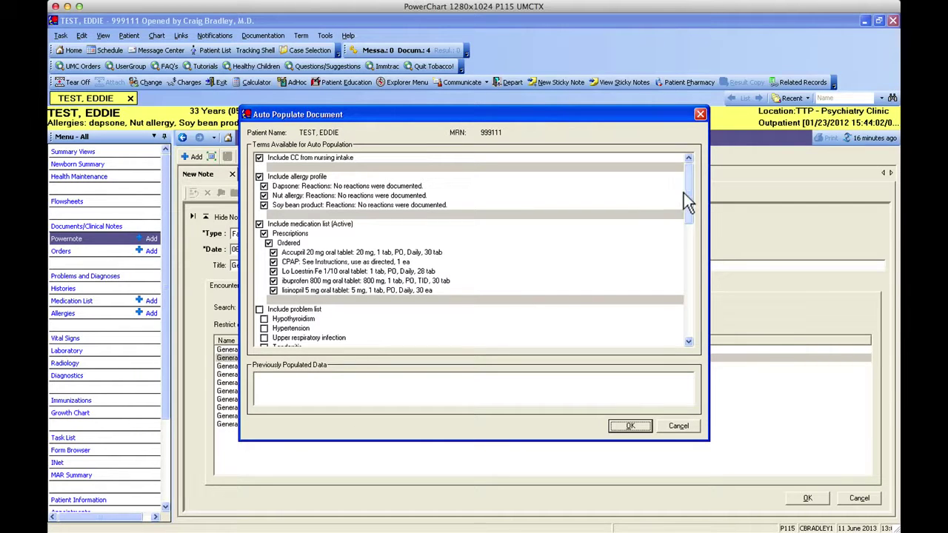
- Leave Include problem list unchecked, keeping the allergy profile and active medications included
{"action": "left_click_drag", "start_coordinate": [684, 193], "coordinate": [684, 311]}
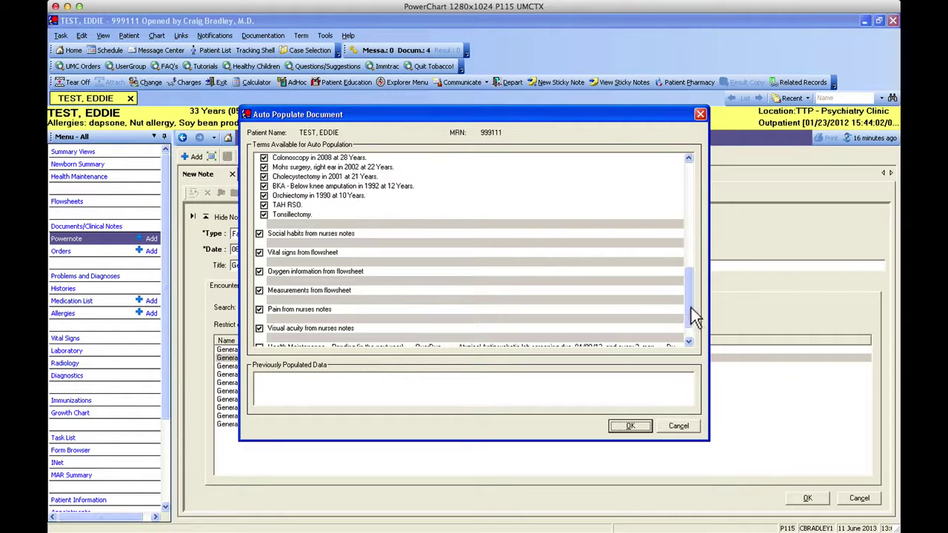
{"action": "left_click_drag", "start_coordinate": [695, 317], "coordinate": [685, 292]}
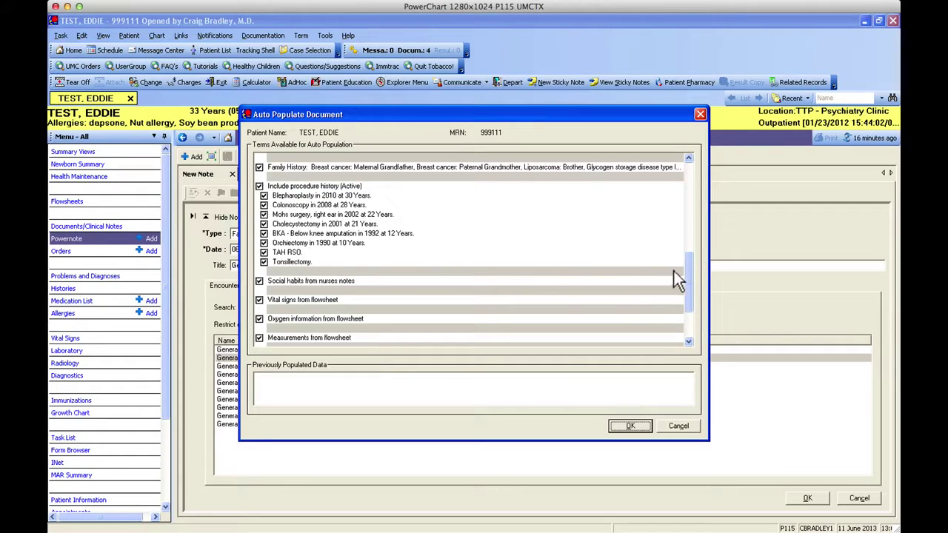
{"action": "left_click_drag", "start_coordinate": [688, 275], "coordinate": [683, 240]}
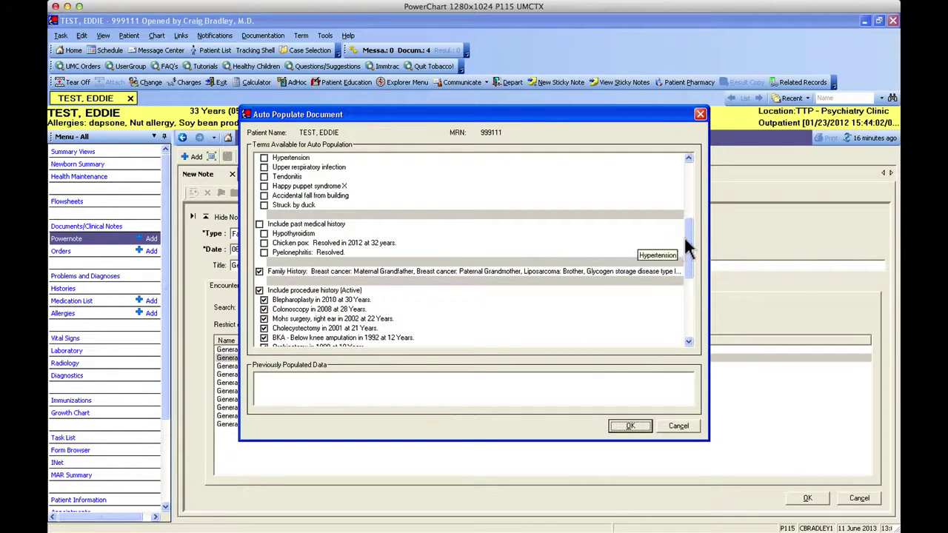
{"action": "scroll", "coordinate": [688, 245], "scroll_direction": "up", "scroll_amount": 3}
{"action": "left_click", "coordinate": [260, 186]}
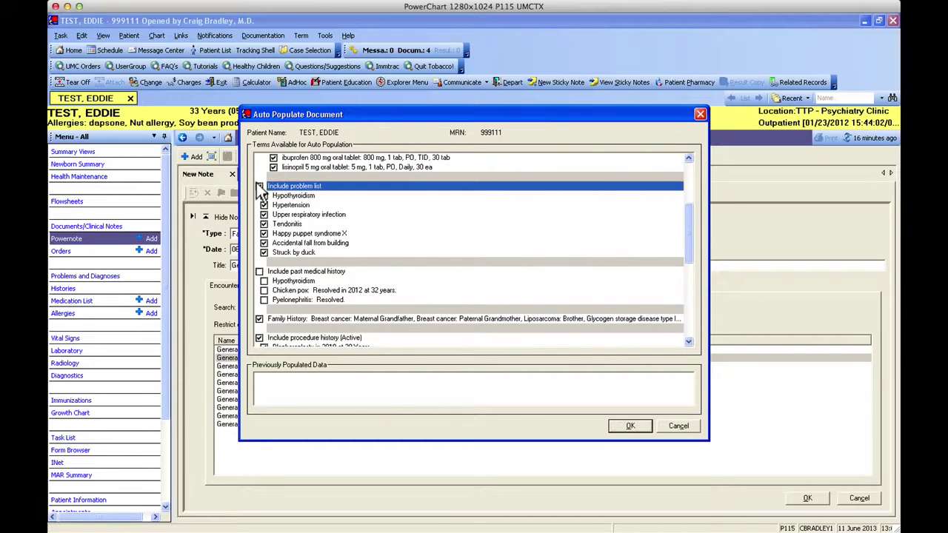
{"action": "left_click", "coordinate": [259, 186]}
{"action": "left_click_drag", "start_coordinate": [691, 229], "coordinate": [687, 188]}
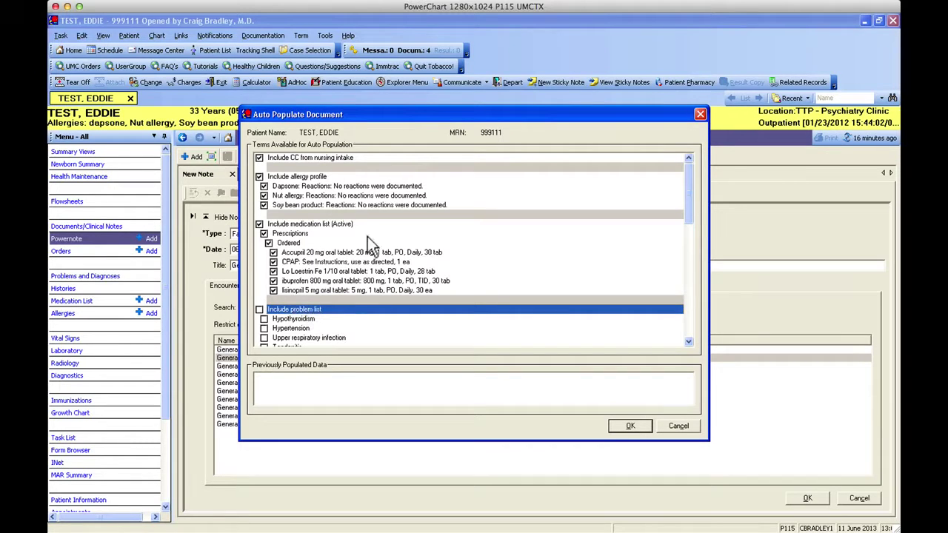
{"action": "left_click_drag", "start_coordinate": [352, 112], "coordinate": [471, 106]}
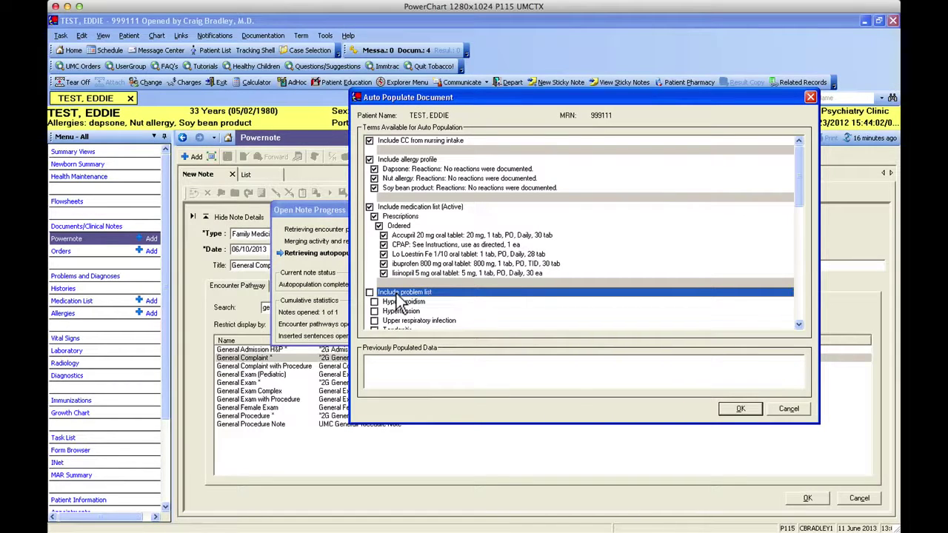
- Accept the auto-populate choices and show the General Complaint note in full screen mode
{"action": "left_click", "coordinate": [729, 411]}
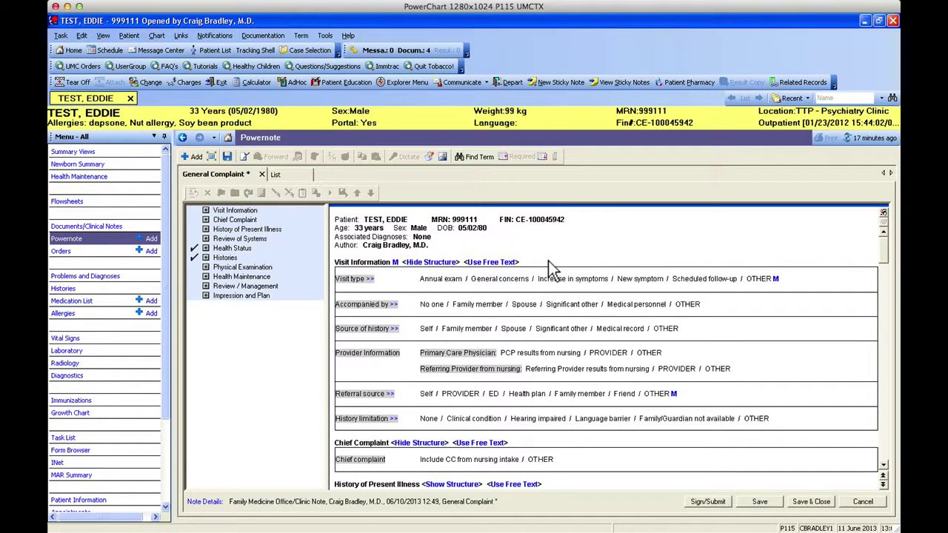
{"action": "left_click", "coordinate": [212, 157]}
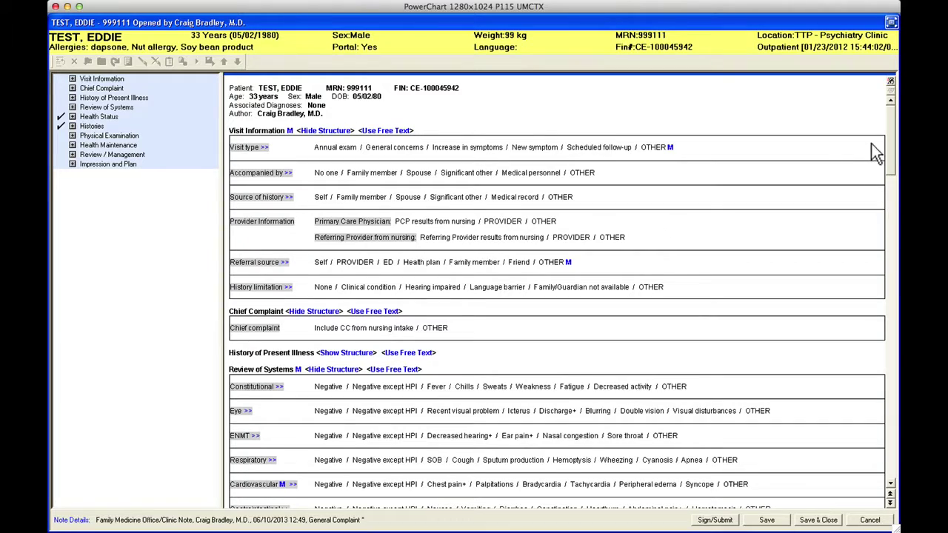
- Go to History of Present Illness and hide the Review of Systems structure
{"action": "scroll", "coordinate": [893, 180], "scroll_direction": "down", "scroll_amount": 1}
{"action": "scroll", "coordinate": [892, 178], "scroll_direction": "down", "scroll_amount": 10}
{"action": "scroll", "coordinate": [886, 161], "scroll_direction": "up", "scroll_amount": 8}
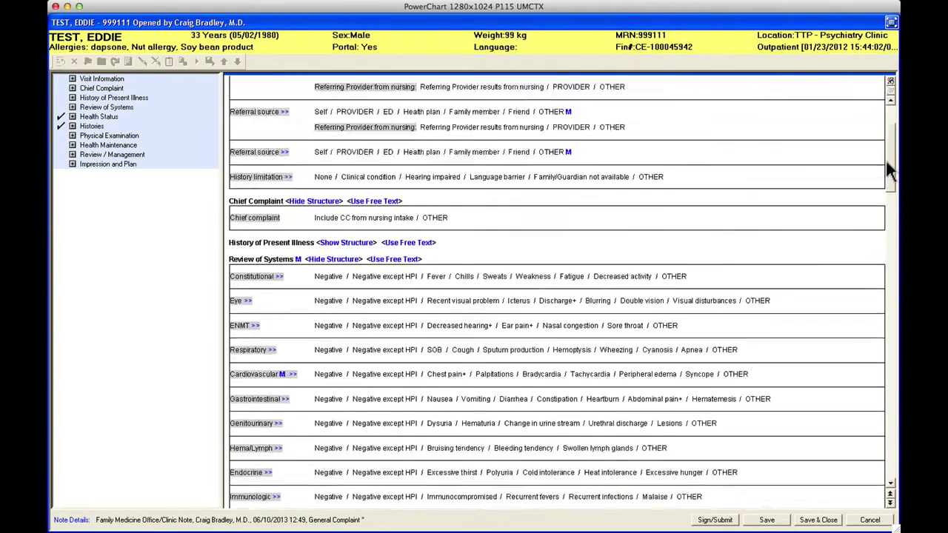
{"action": "left_click", "coordinate": [97, 98]}
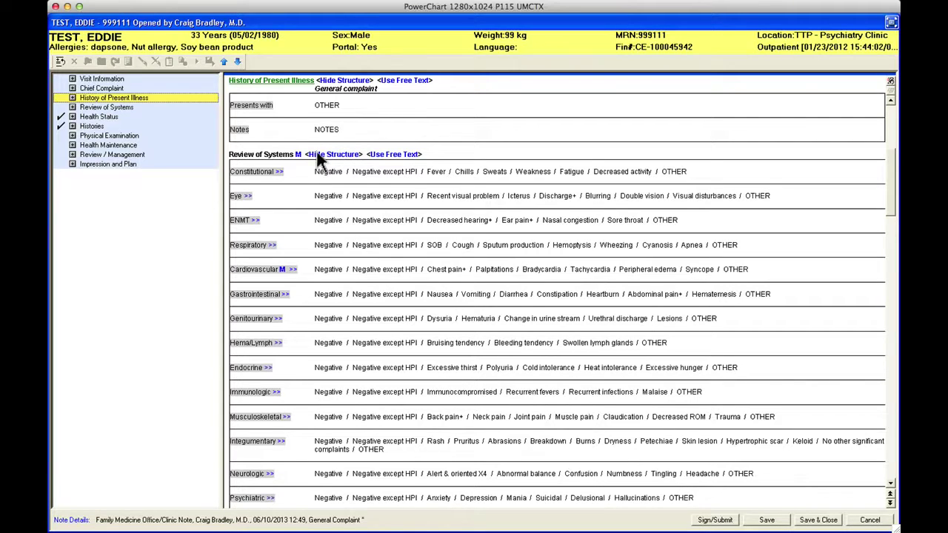
{"action": "left_click", "coordinate": [320, 155]}
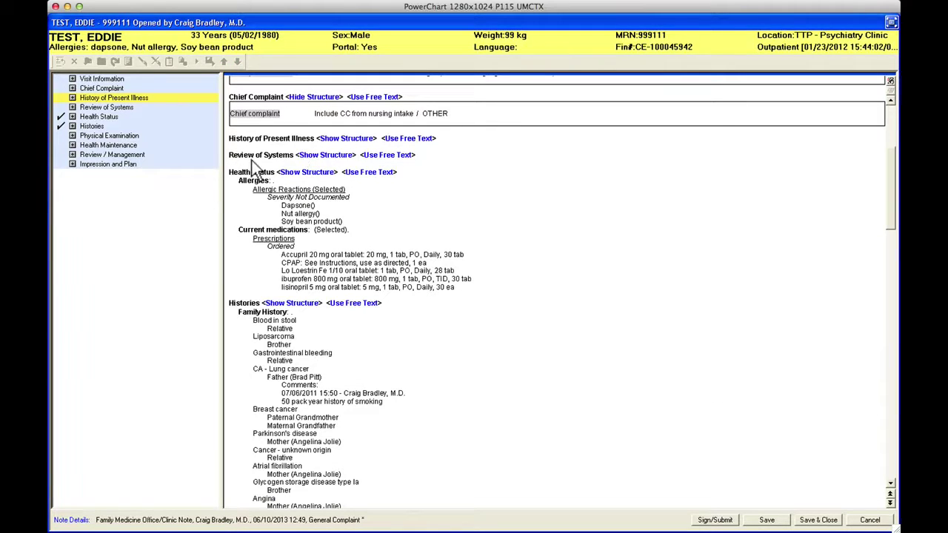
{"action": "left_click", "coordinate": [331, 156]}
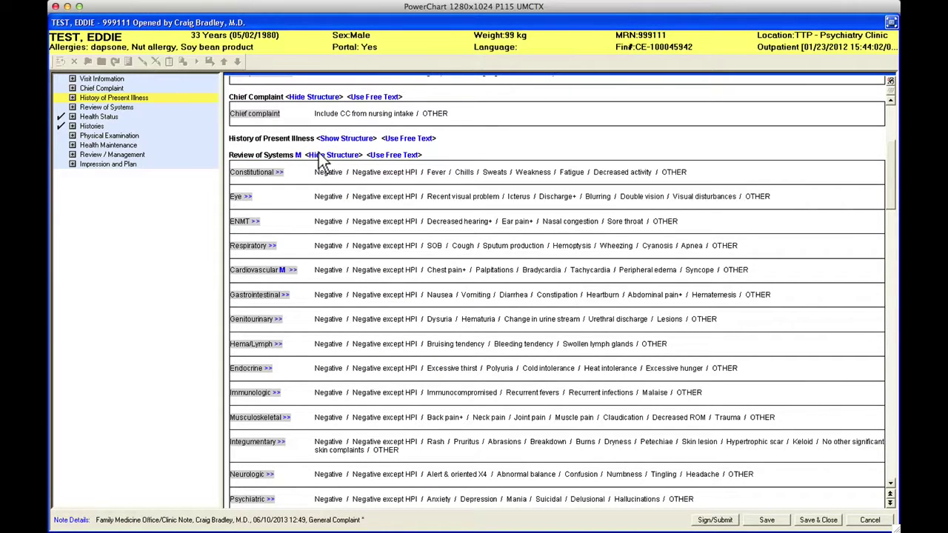
{"action": "left_click", "coordinate": [321, 156]}
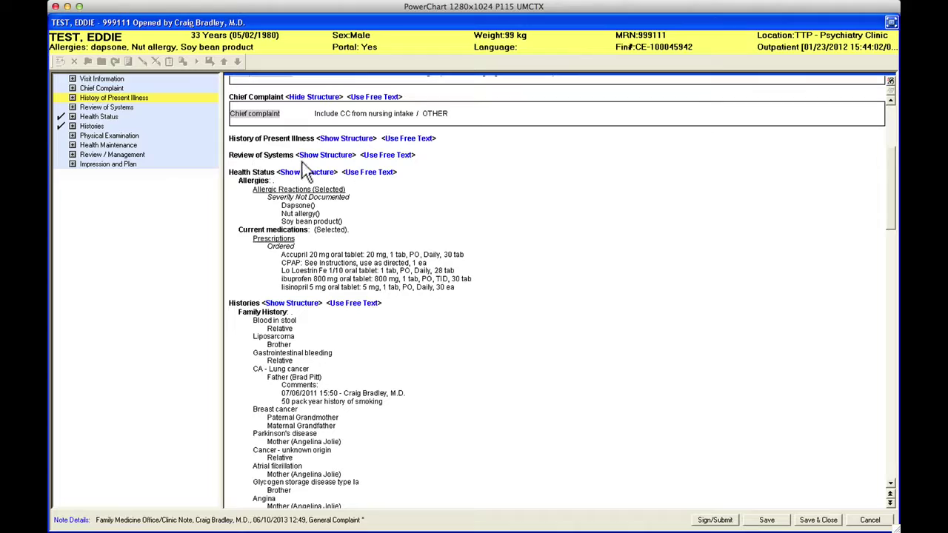
{"action": "left_click_drag", "start_coordinate": [888, 191], "coordinate": [888, 207]}
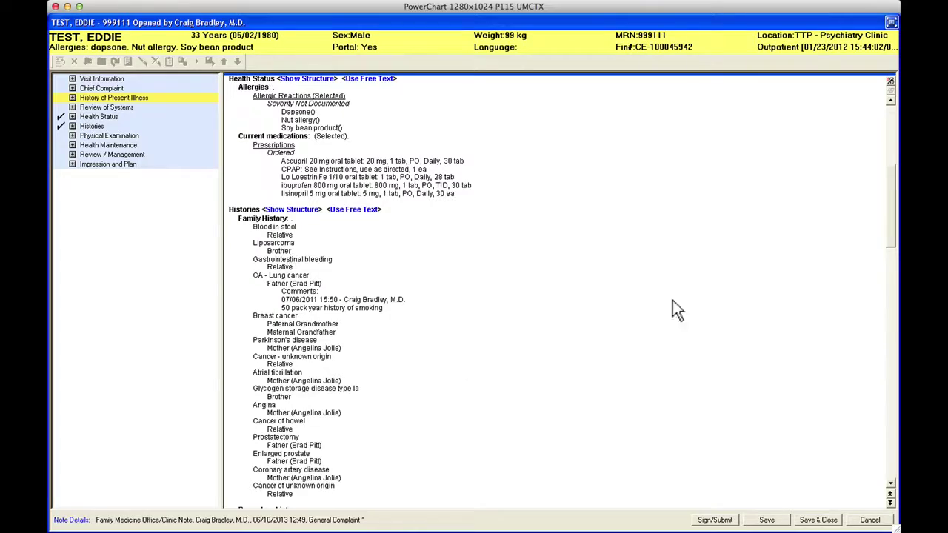
{"action": "mouse_move", "coordinate": [891, 237]}
{"action": "left_mouse_down"}
{"action": "mouse_move", "coordinate": [887, 365]}
{"action": "mouse_move", "coordinate": [862, 130]}
{"action": "left_mouse_up"}
- Move through Physical Examination, Review / Management and Chief Complaint to History of Present Illness
{"action": "left_click", "coordinate": [94, 140]}
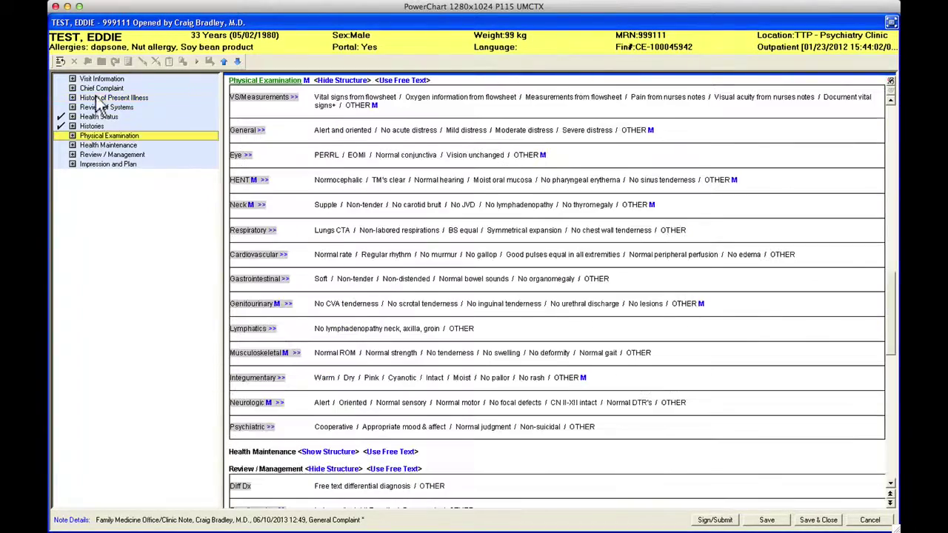
{"action": "left_click", "coordinate": [100, 78]}
{"action": "left_click", "coordinate": [88, 154]}
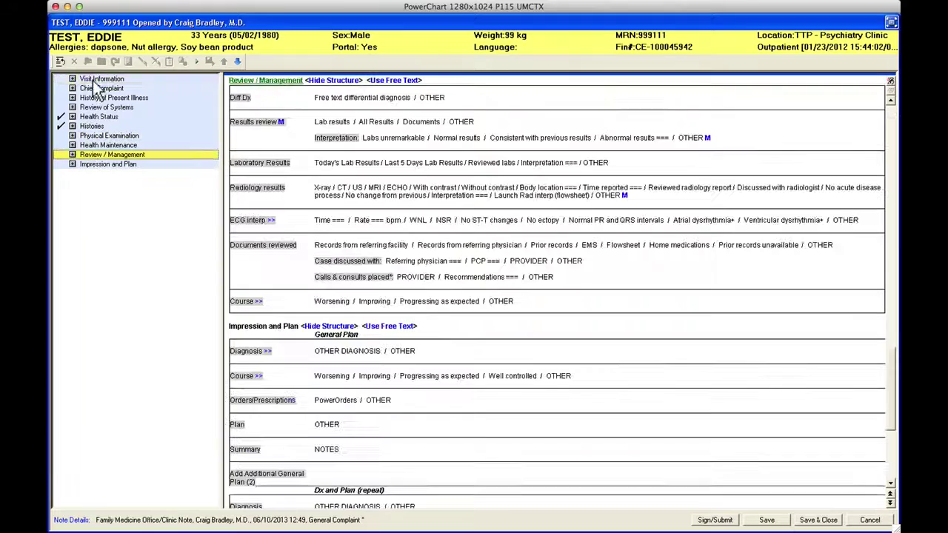
{"action": "left_click", "coordinate": [96, 80]}
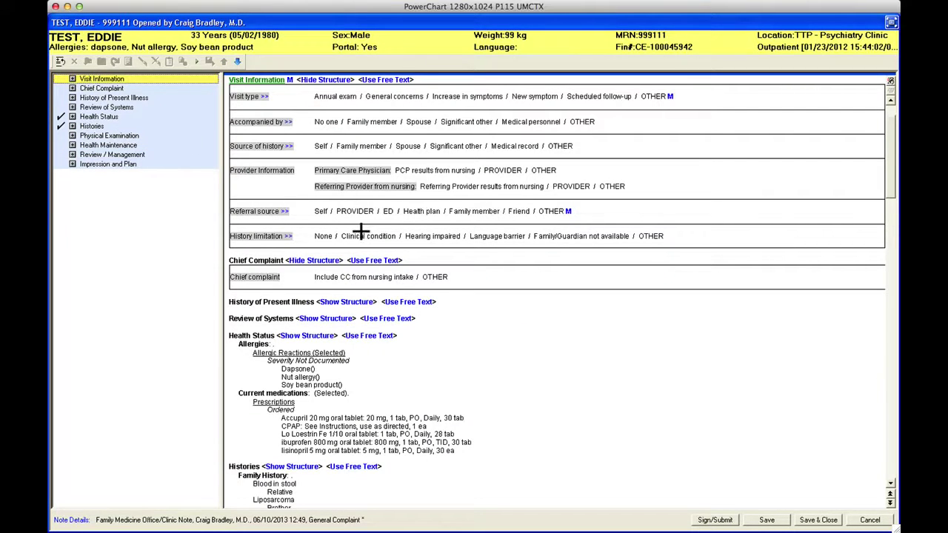
{"action": "left_click", "coordinate": [103, 87]}
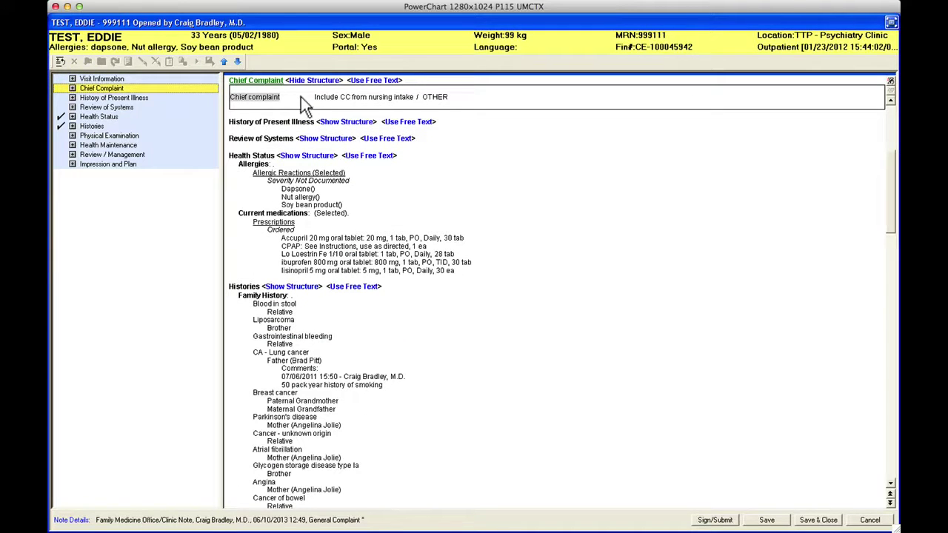
{"action": "double_click", "coordinate": [238, 97]}
{"action": "left_click", "coordinate": [94, 98]}
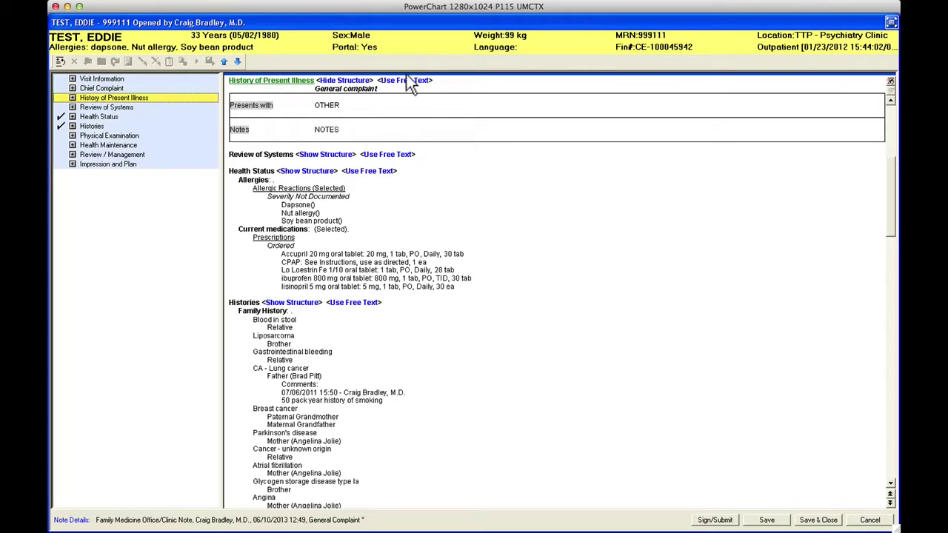
- Enter 'Type whatever you want' as free text in the Presents with row
{"action": "left_click", "coordinate": [329, 104]}
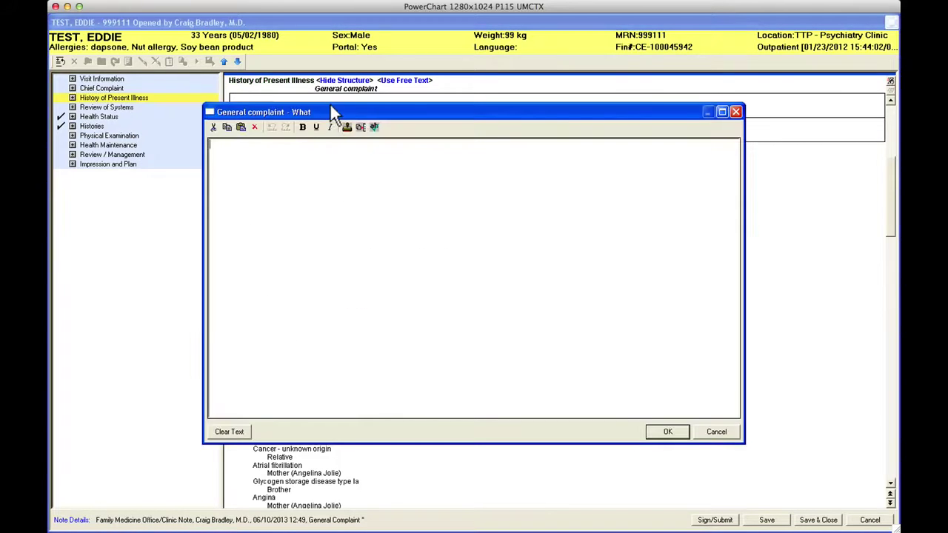
{"action": "left_click", "coordinate": [735, 112]}
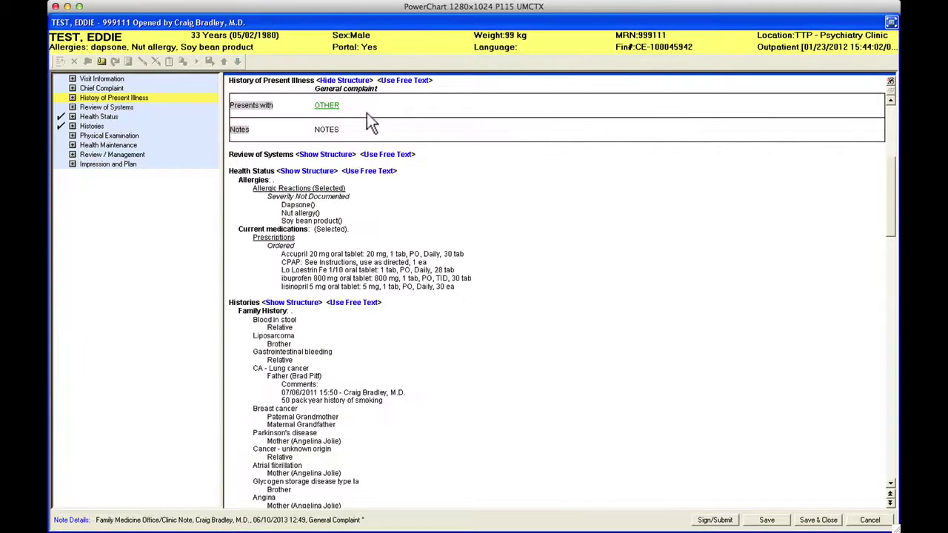
{"action": "left_click", "coordinate": [326, 104]}
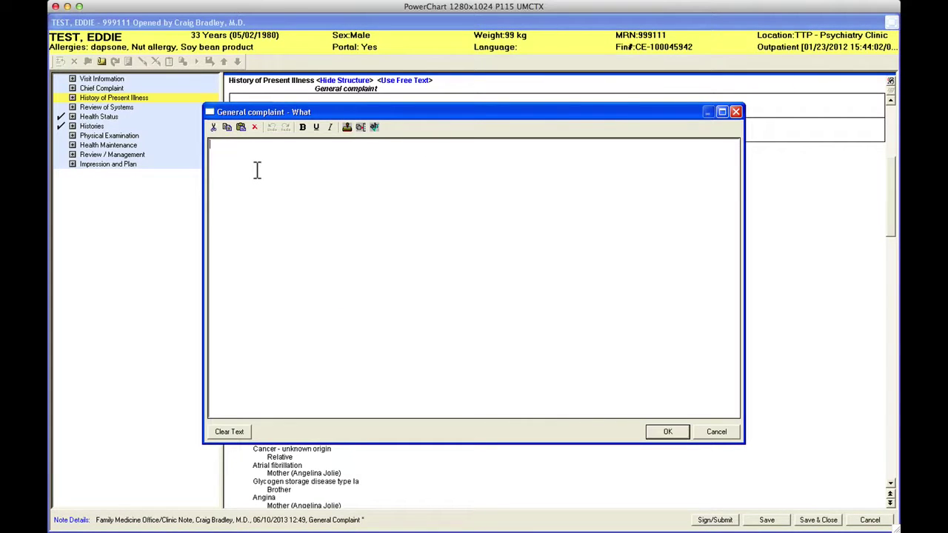
{"action": "type", "text": "Type whatever you want"}
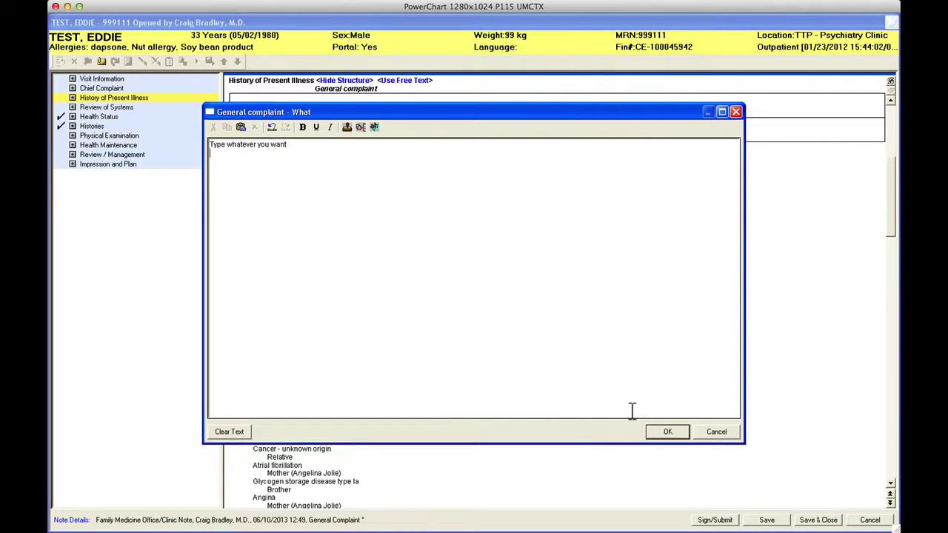
{"action": "left_click", "coordinate": [666, 432]}
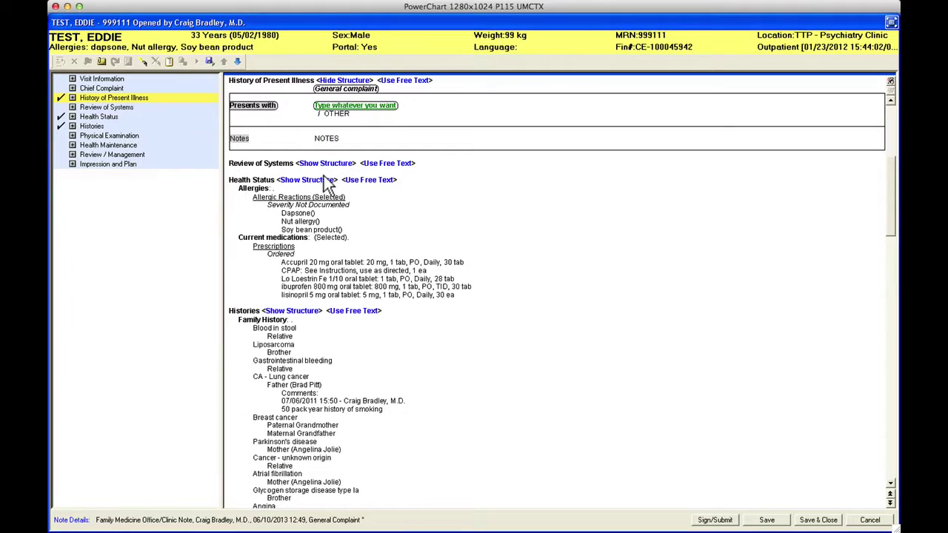
{"action": "scroll", "coordinate": [326, 186], "scroll_direction": "down", "scroll_amount": 10}
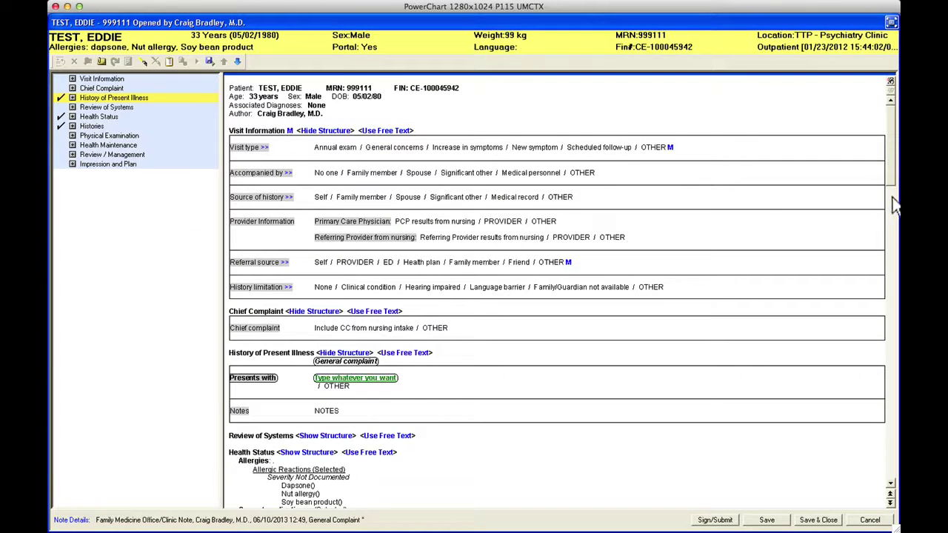
{"action": "left_click_drag", "start_coordinate": [887, 164], "coordinate": [890, 194]}
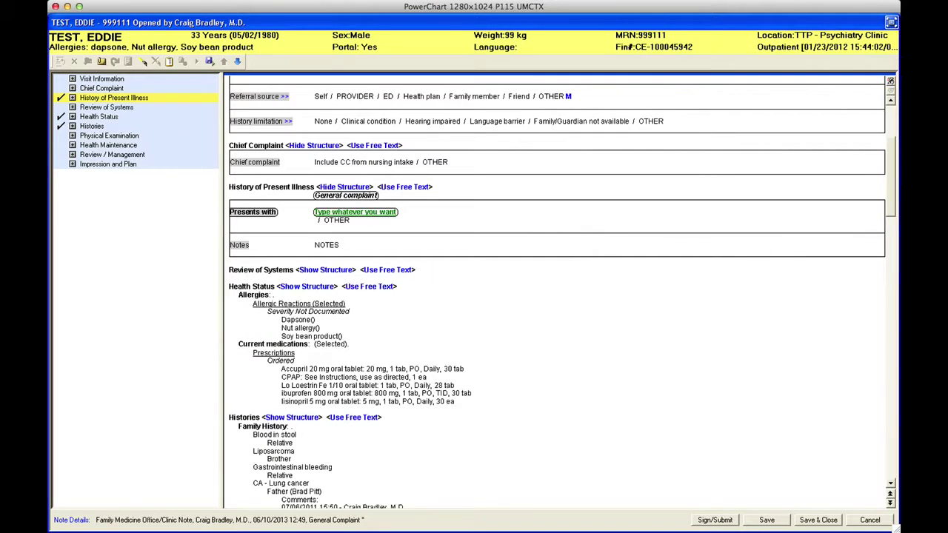
{"action": "scroll", "coordinate": [890, 193], "scroll_direction": "down", "scroll_amount": 3}
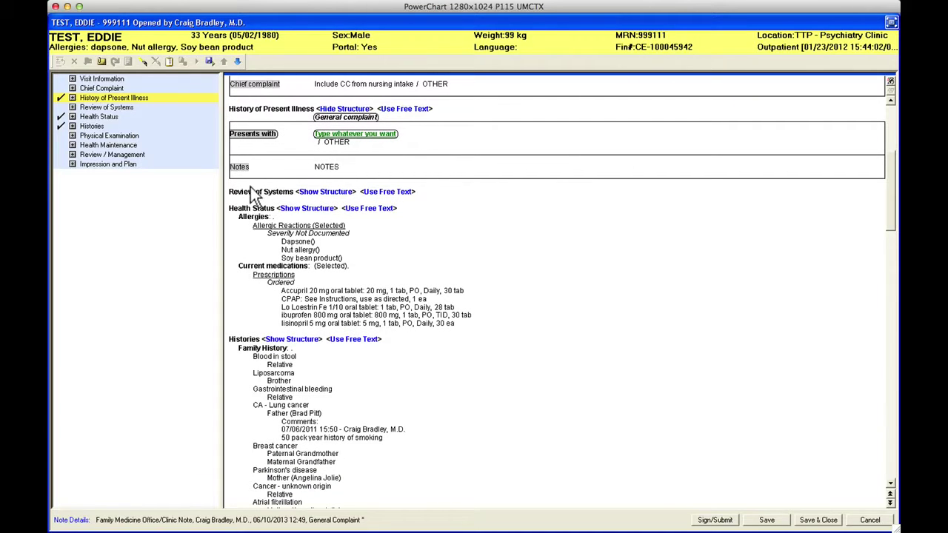
- Show the Review of Systems structure, trial Constitutional findings, then clear the whole row
{"action": "left_click", "coordinate": [338, 190]}
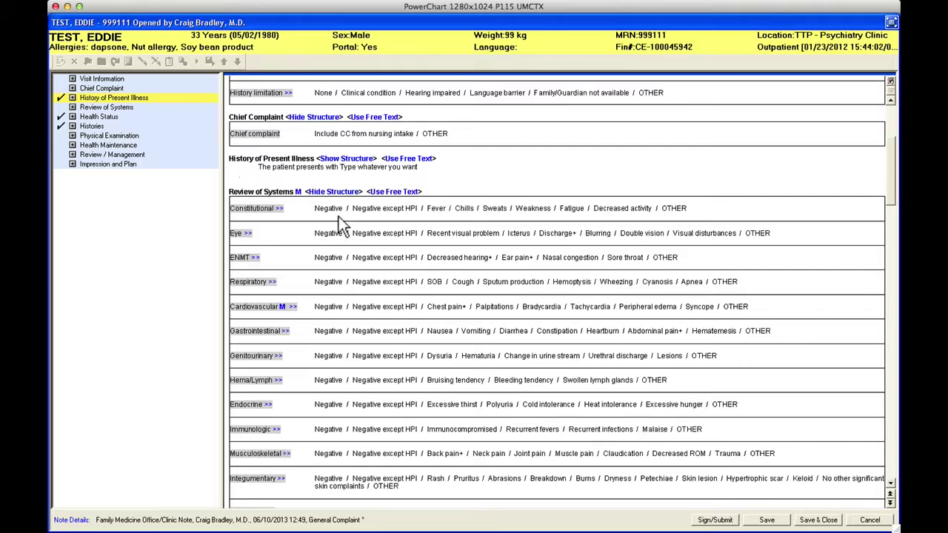
{"action": "left_click", "coordinate": [435, 208]}
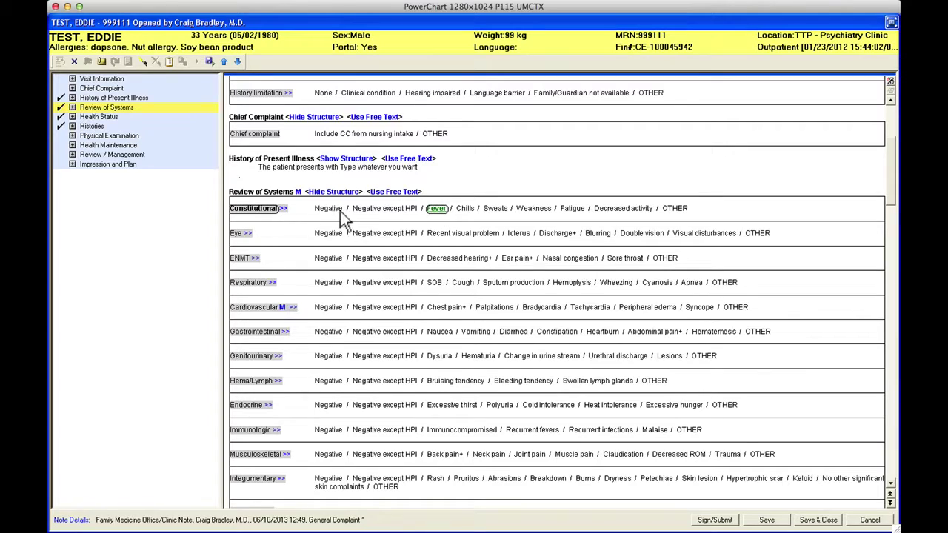
{"action": "left_click", "coordinate": [436, 209]}
{"action": "left_click", "coordinate": [436, 209]}
{"action": "left_click", "coordinate": [436, 209]}
{"action": "right_click", "coordinate": [437, 210]}
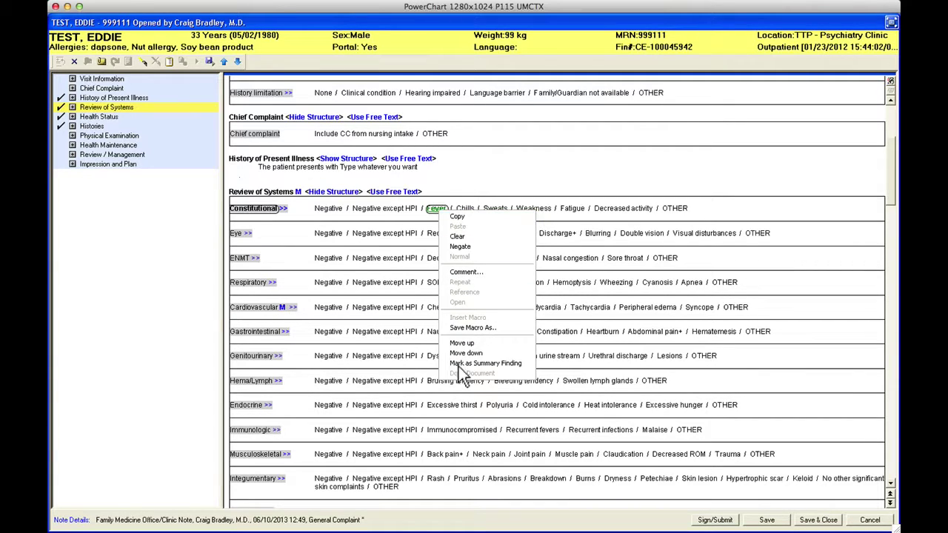
{"action": "left_click", "coordinate": [458, 237]}
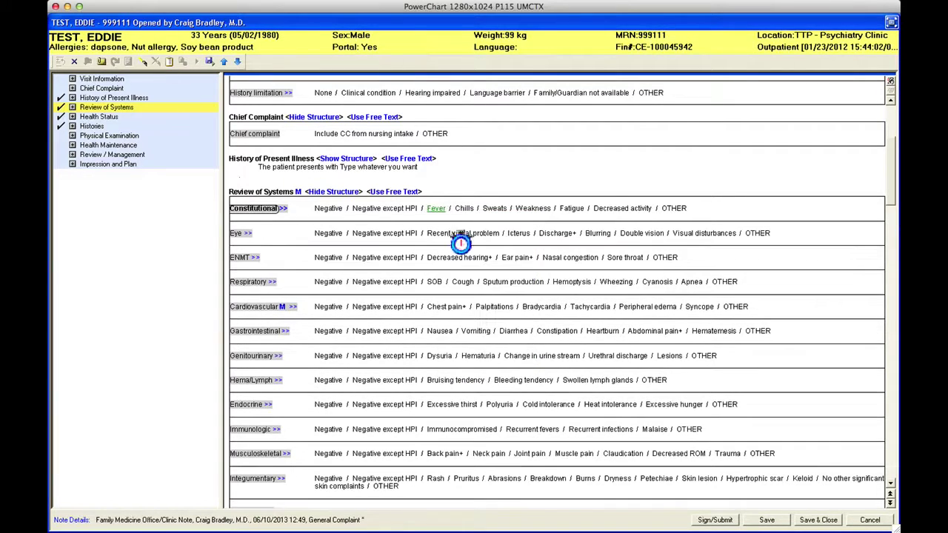
{"action": "left_click", "coordinate": [436, 208]}
{"action": "left_click", "coordinate": [465, 209]}
{"action": "left_click", "coordinate": [497, 208]}
{"action": "left_click", "coordinate": [538, 209]}
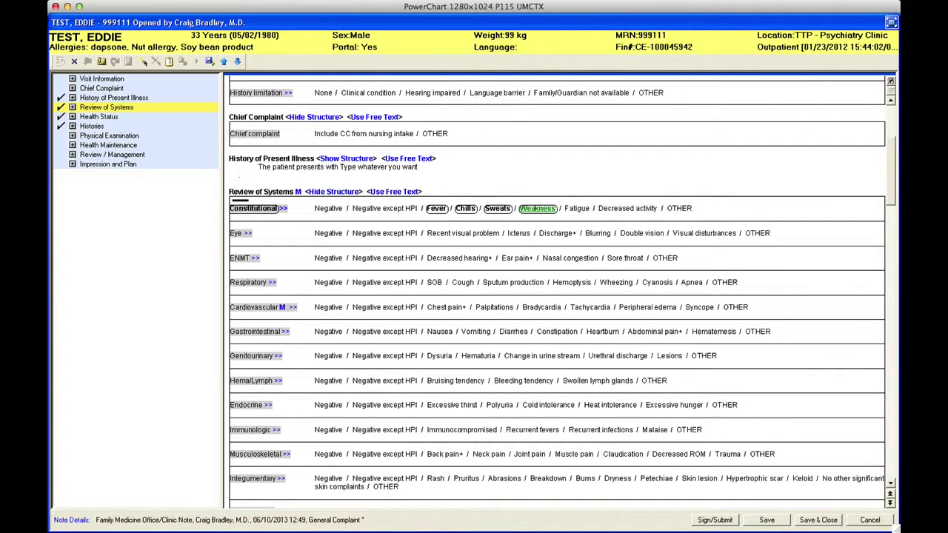
{"action": "right_click", "coordinate": [252, 208]}
{"action": "left_click", "coordinate": [263, 230]}
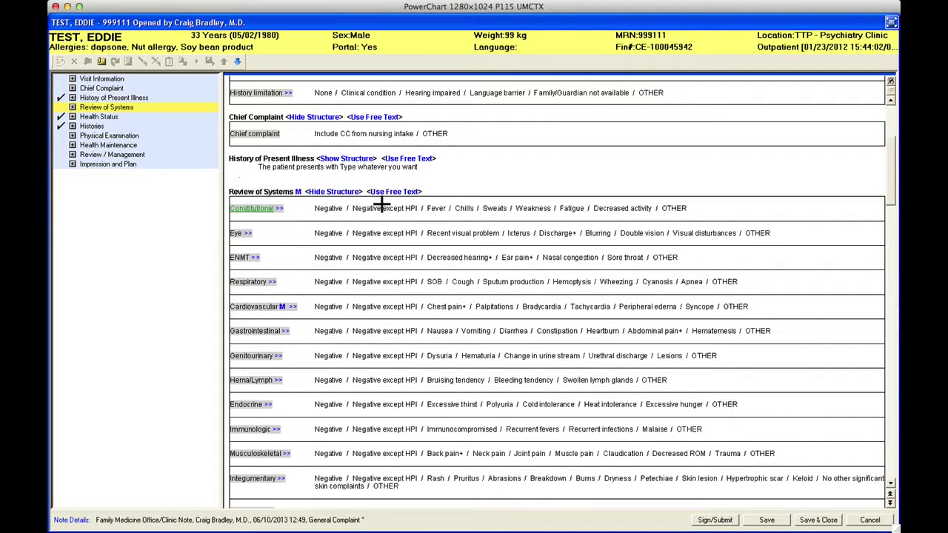
- Chart fever and sweats positive, weakness and fatigue negative under Constitutional
{"action": "left_click", "coordinate": [435, 208]}
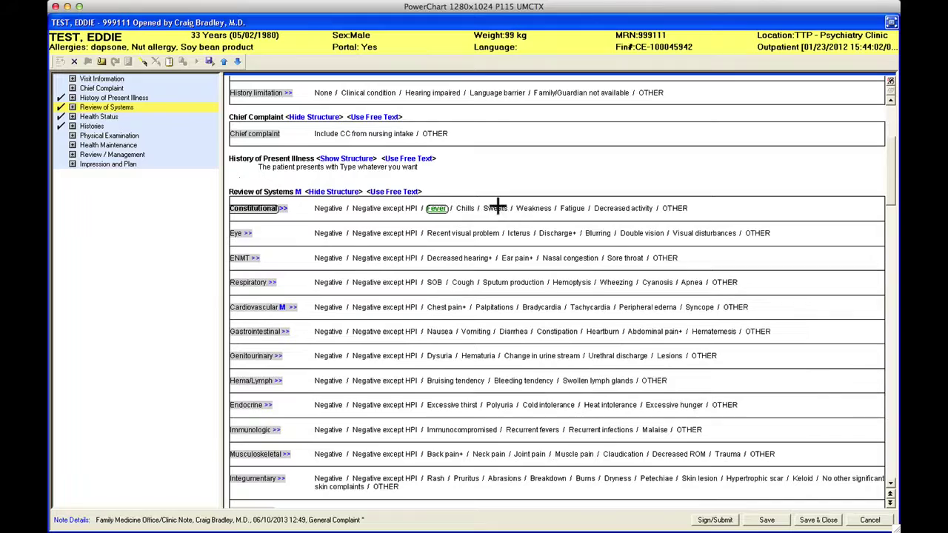
{"action": "left_click", "coordinate": [496, 207]}
{"action": "double_click", "coordinate": [535, 209]}
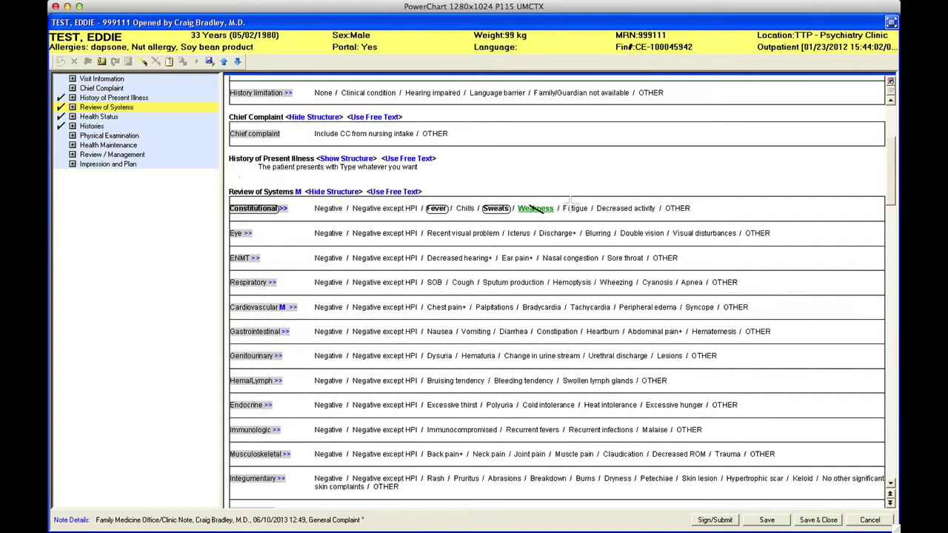
{"action": "double_click", "coordinate": [574, 207]}
- Mark visual problem, nasal congestion, bilateral decreased hearing and midsternal chest pain positive
{"action": "left_click", "coordinate": [455, 232]}
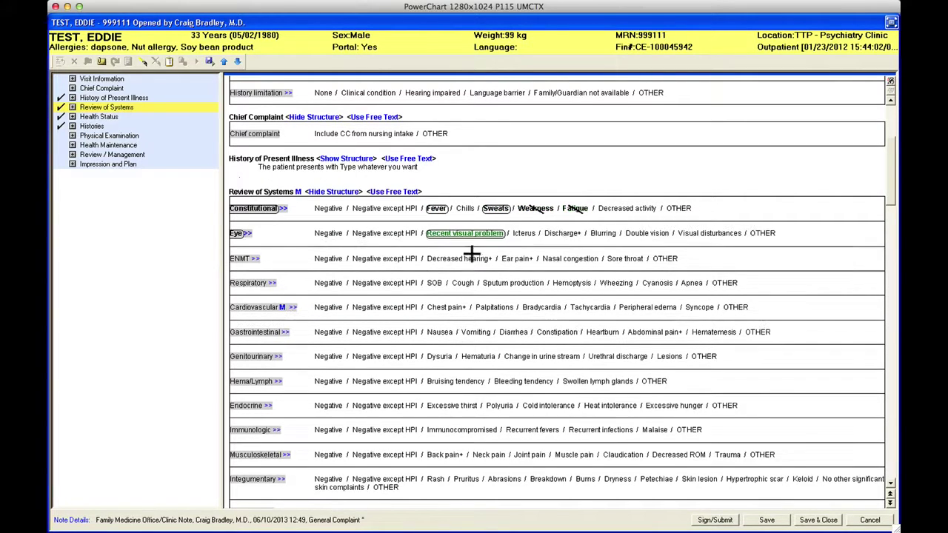
{"action": "left_click", "coordinate": [559, 257]}
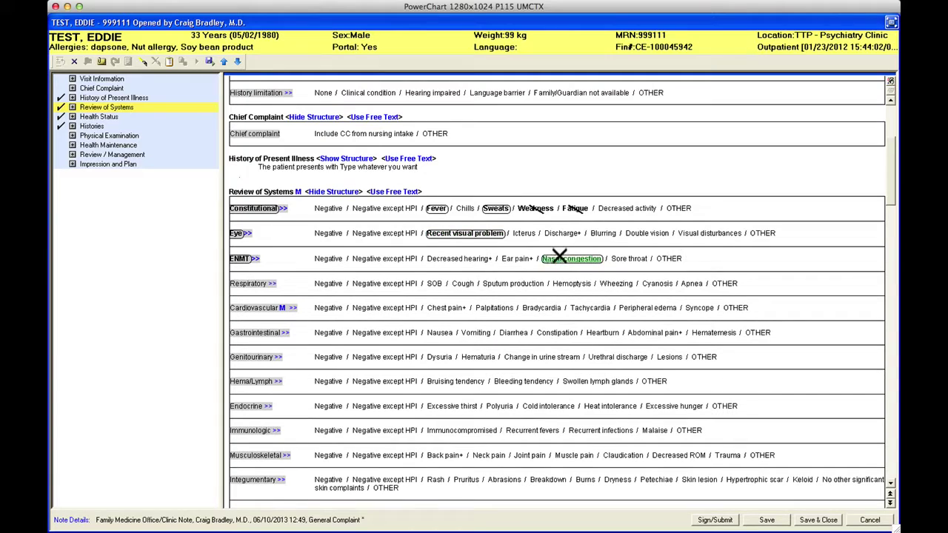
{"action": "left_click", "coordinate": [449, 256]}
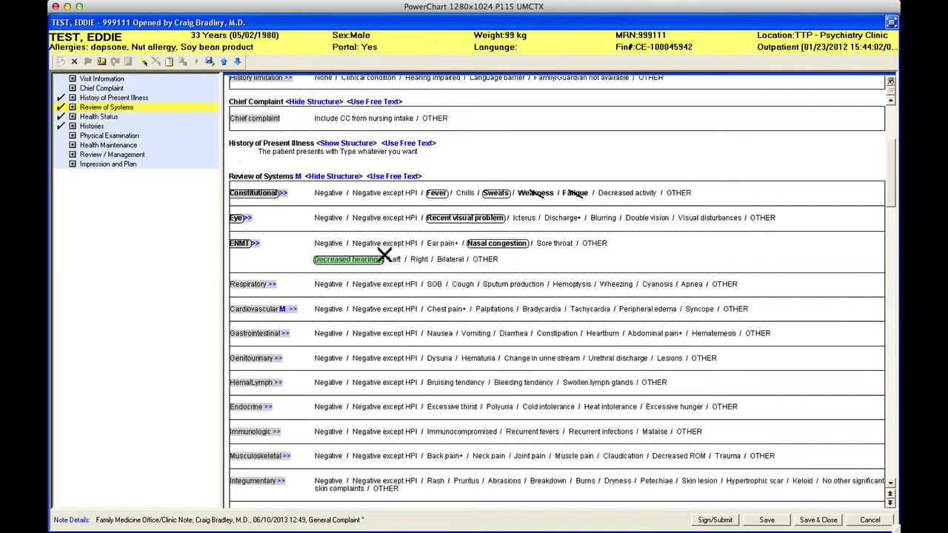
{"action": "left_click", "coordinate": [394, 259]}
{"action": "left_click", "coordinate": [419, 258]}
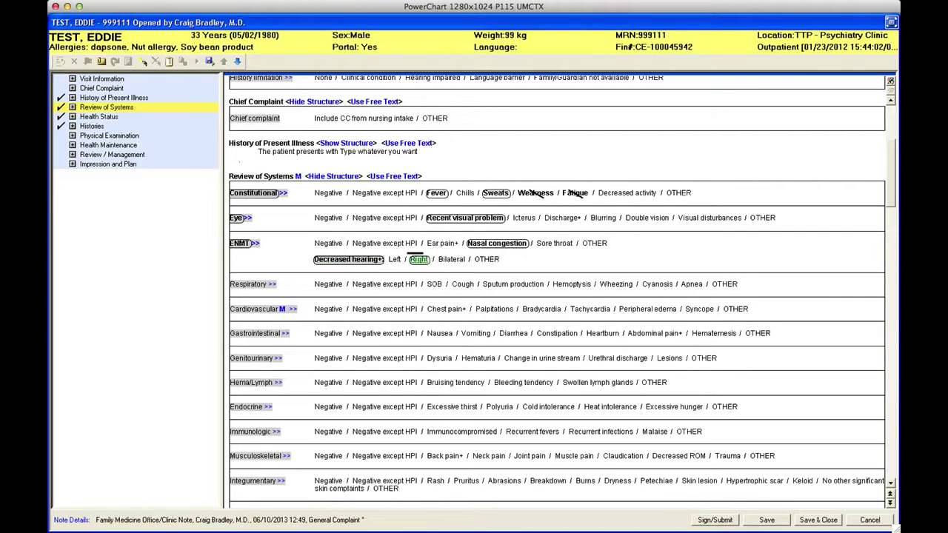
{"action": "left_click", "coordinate": [450, 259]}
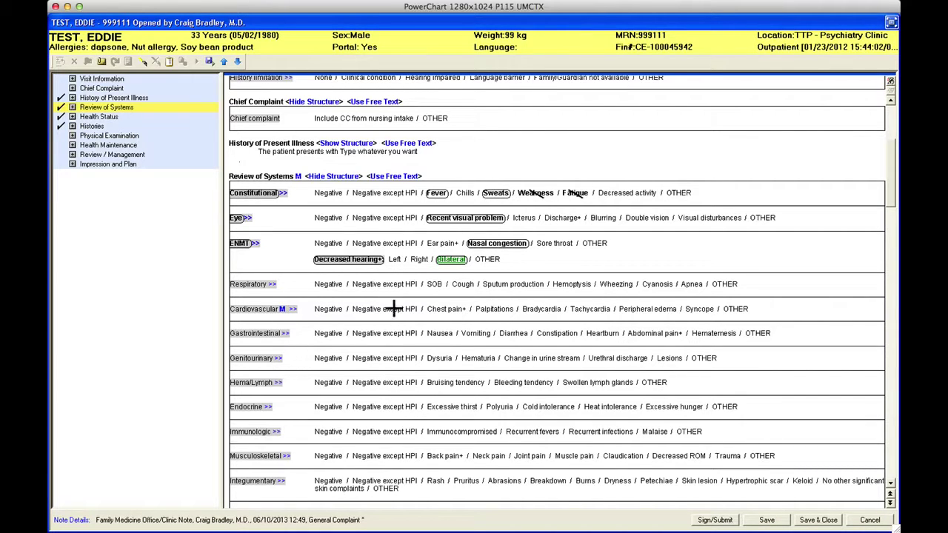
{"action": "left_click", "coordinate": [447, 310]}
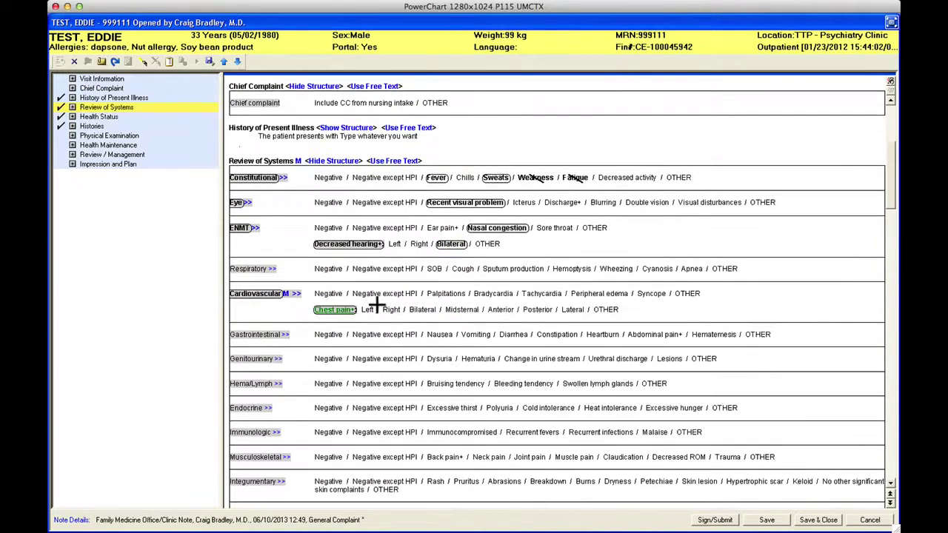
{"action": "left_click", "coordinate": [454, 309]}
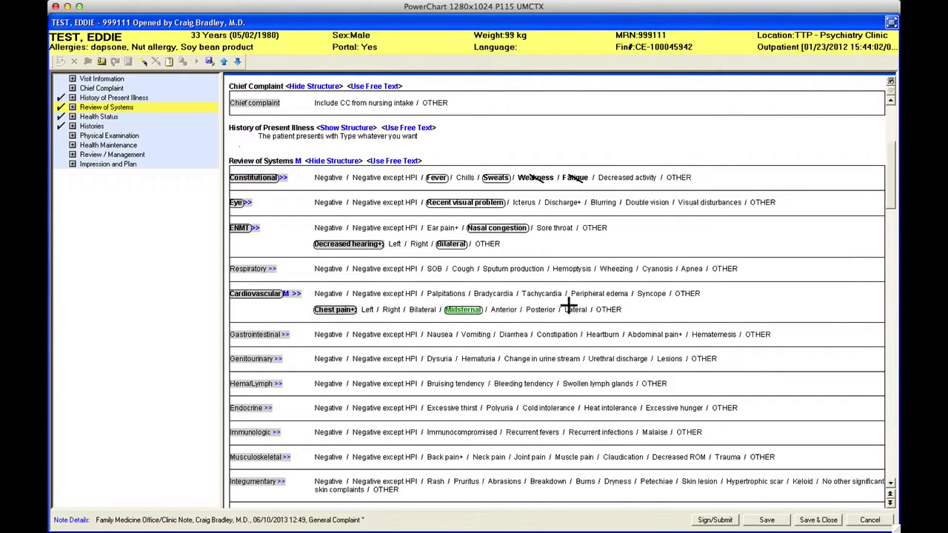
- Describe the chest pain as 'crushing like an elephant' in free text
{"action": "left_click", "coordinate": [609, 310]}
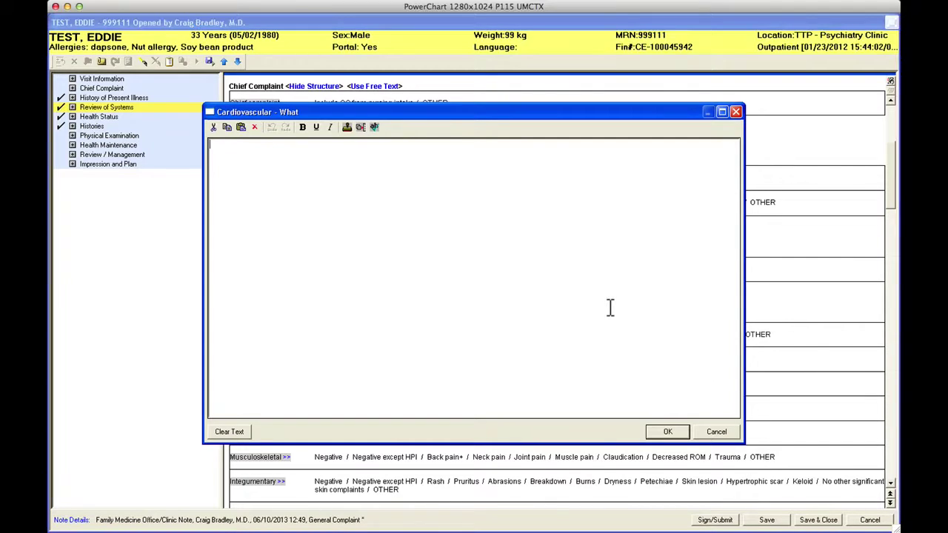
{"action": "type", "text": "crushing like an elephant"}
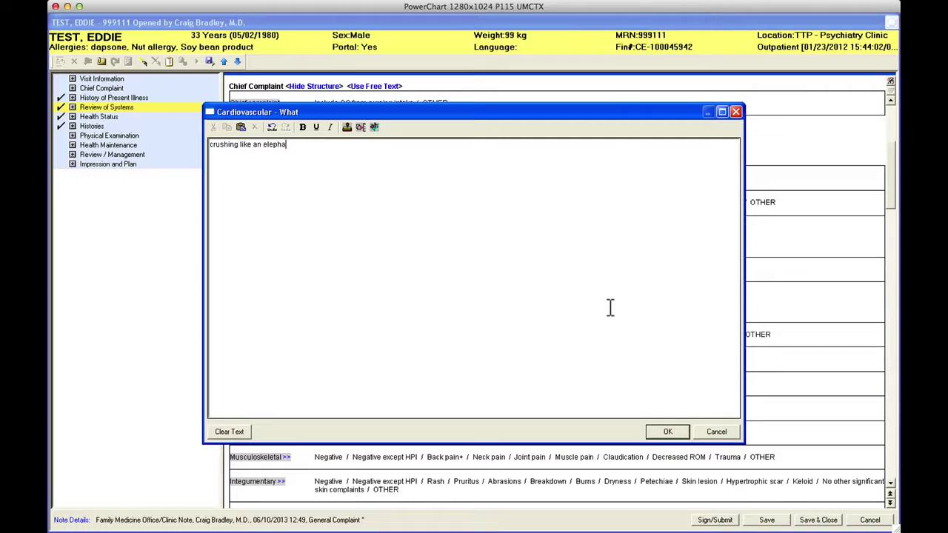
{"action": "left_click", "coordinate": [670, 432]}
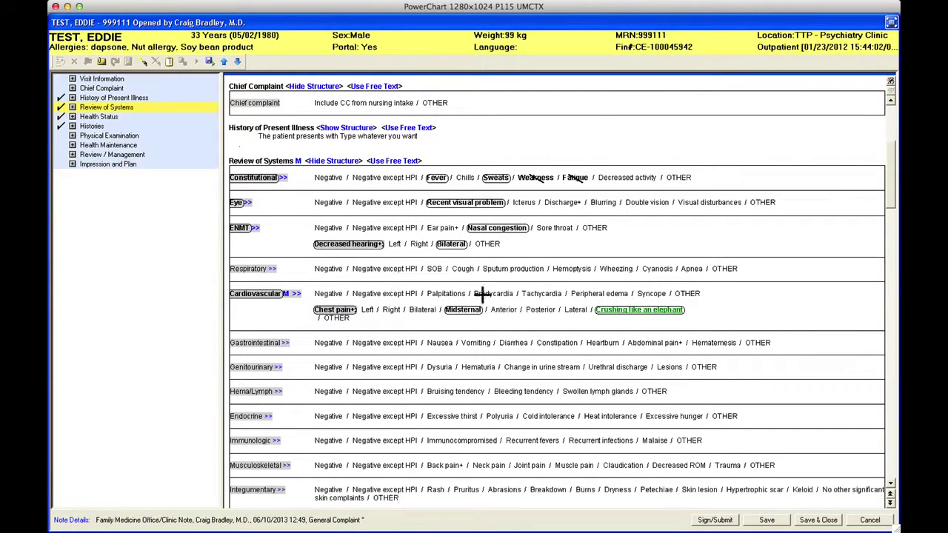
- Hide the Review of Systems structure and include the procedure history under Histories
{"action": "left_click", "coordinate": [334, 161]}
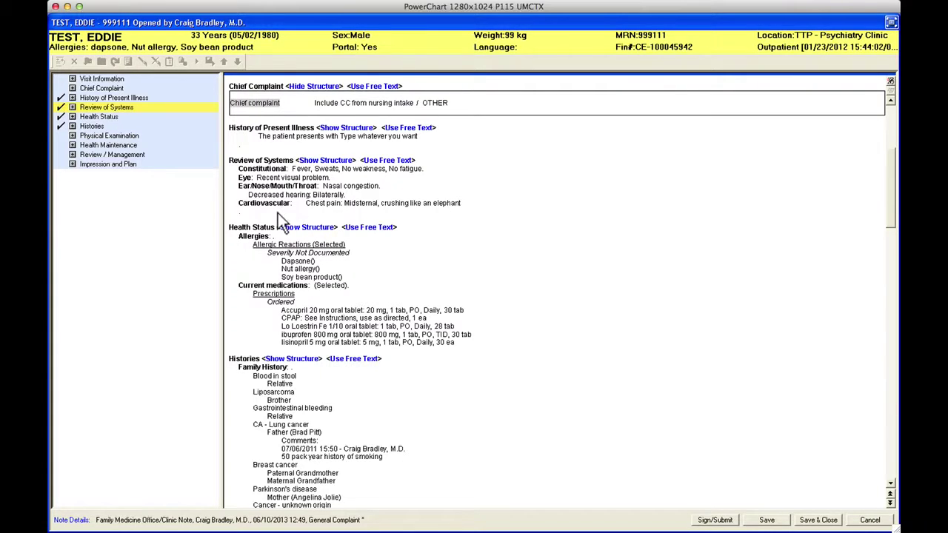
{"action": "scroll", "coordinate": [252, 238], "scroll_direction": "down", "scroll_amount": 2}
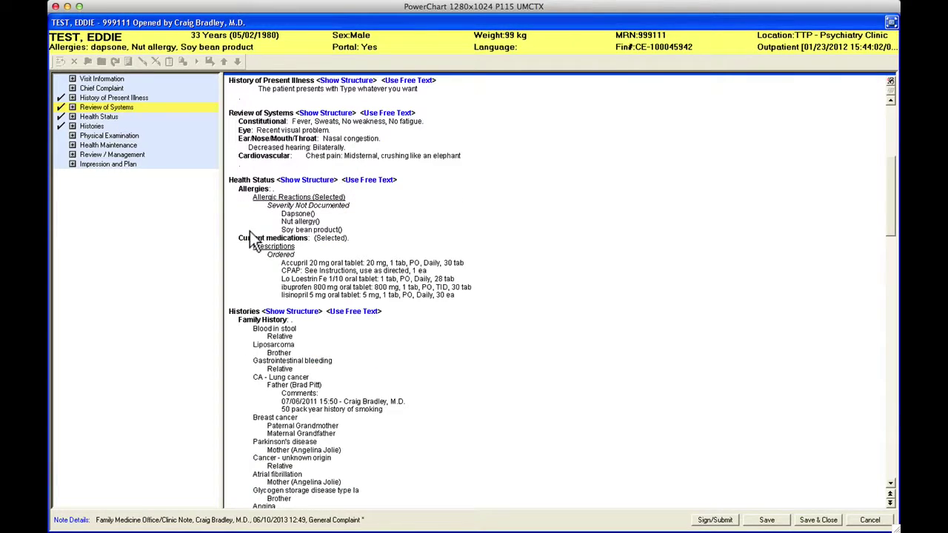
{"action": "left_click", "coordinate": [100, 116]}
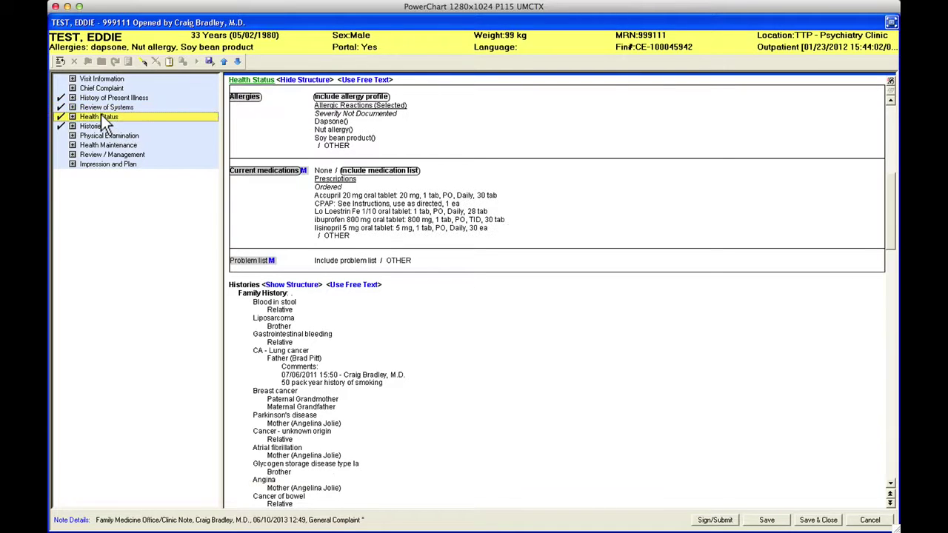
{"action": "left_click", "coordinate": [91, 126]}
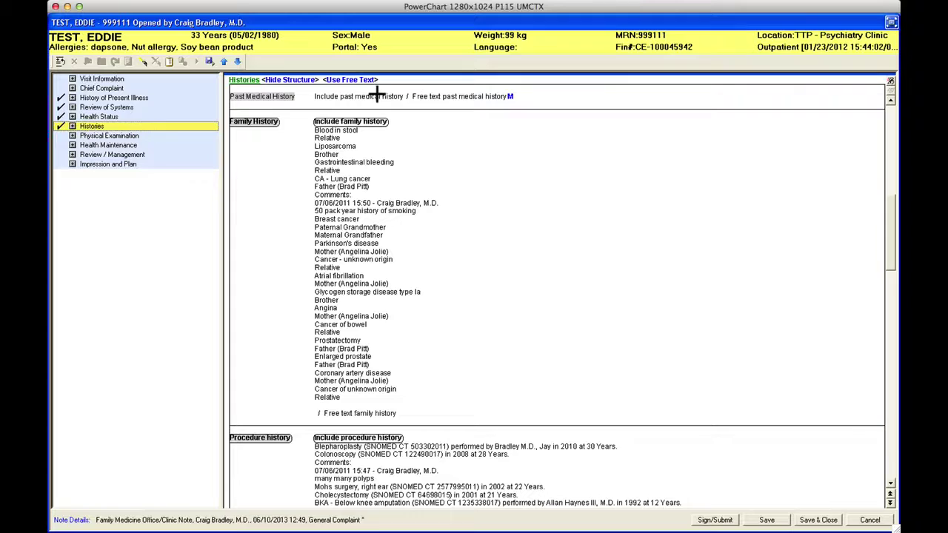
{"action": "left_click", "coordinate": [366, 437]}
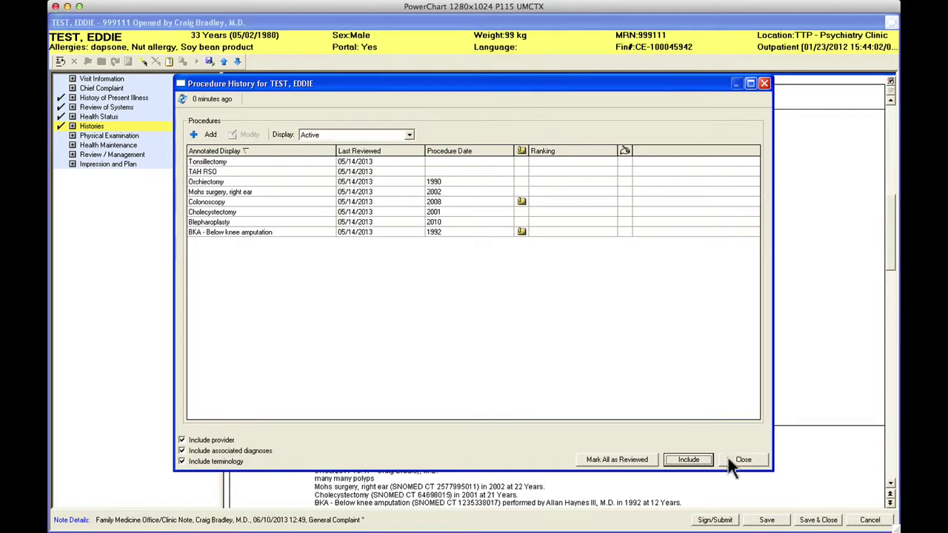
{"action": "left_click", "coordinate": [704, 458]}
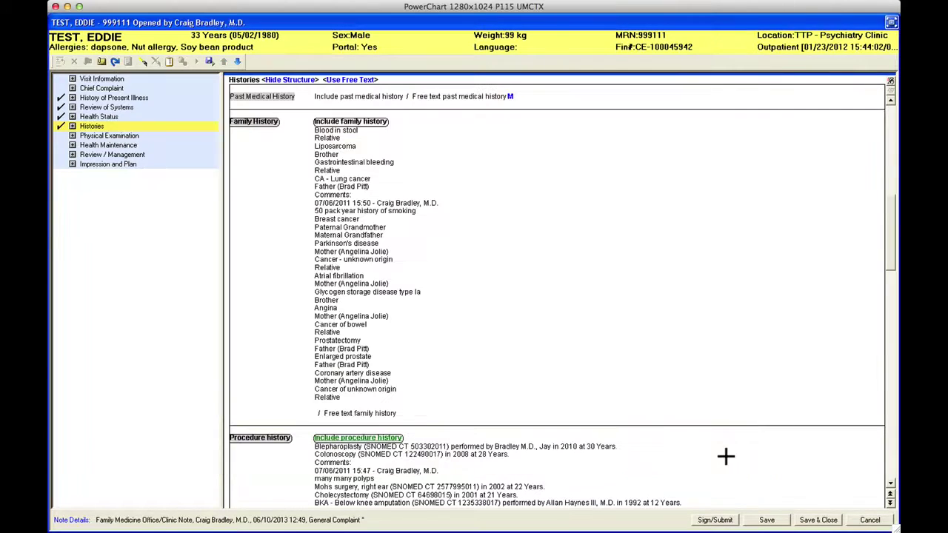
{"action": "left_click", "coordinate": [103, 136]}
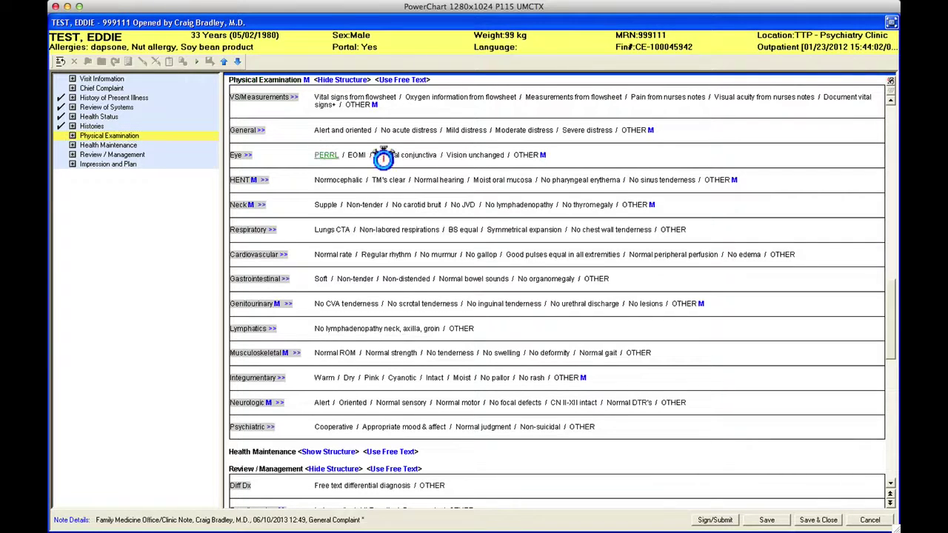
- Mark PERRL and EOMI as normal eye findings and drop TM's clear from HENT
{"action": "left_click", "coordinate": [326, 155]}
{"action": "left_click", "coordinate": [357, 155]}
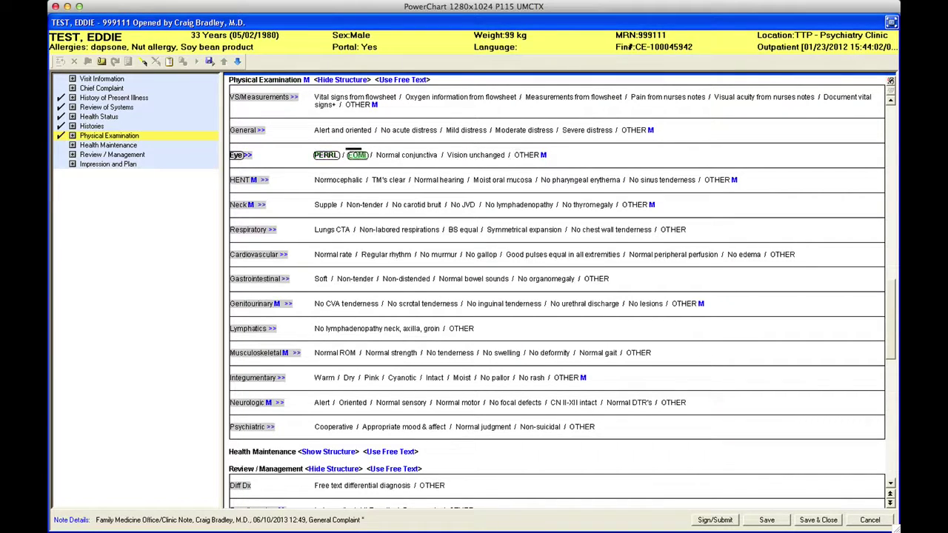
{"action": "left_click", "coordinate": [386, 179]}
{"action": "scroll", "coordinate": [379, 175], "scroll_direction": "up", "scroll_amount": 2}
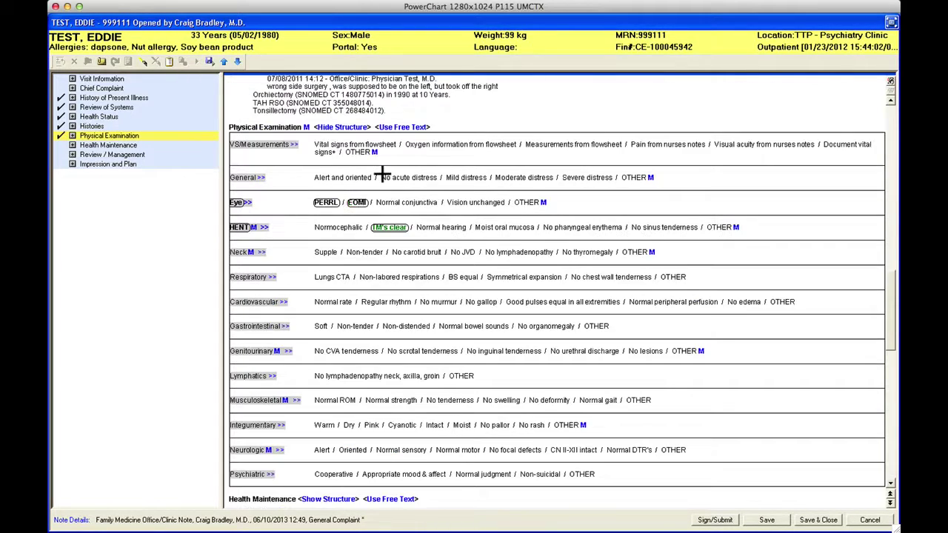
{"action": "left_click", "coordinate": [265, 232]}
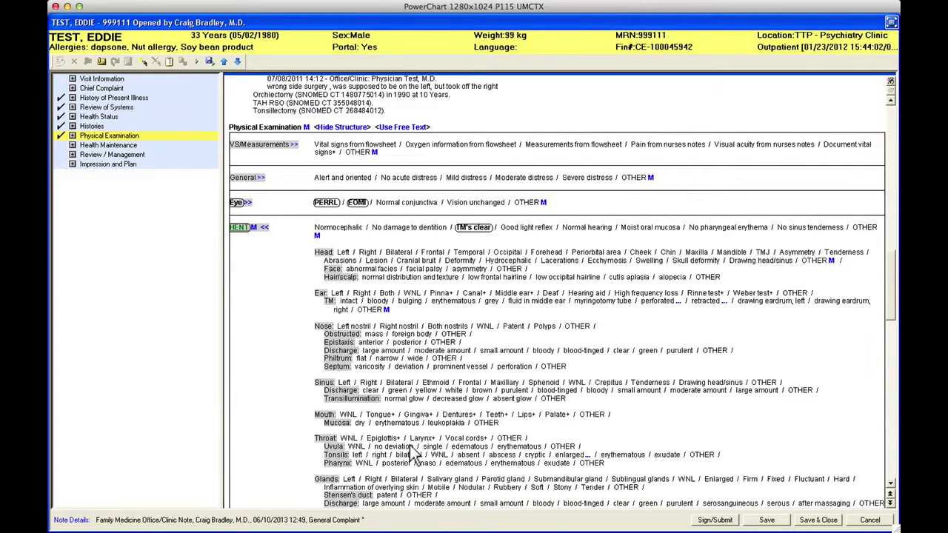
{"action": "scroll", "coordinate": [474, 422], "scroll_direction": "up", "scroll_amount": 3}
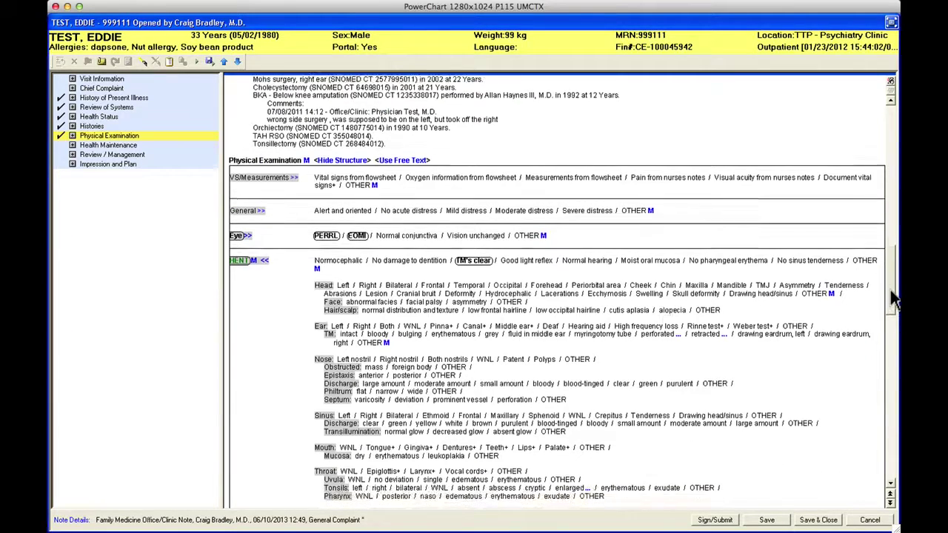
{"action": "scroll", "coordinate": [894, 298], "scroll_direction": "down", "scroll_amount": 2}
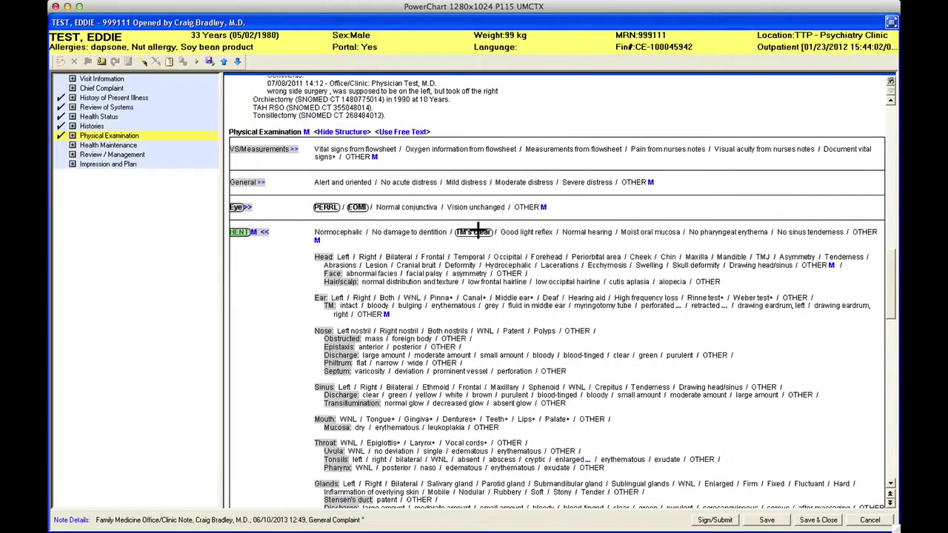
{"action": "left_click", "coordinate": [474, 232]}
{"action": "scroll", "coordinate": [895, 296], "scroll_direction": "down", "scroll_amount": 8}
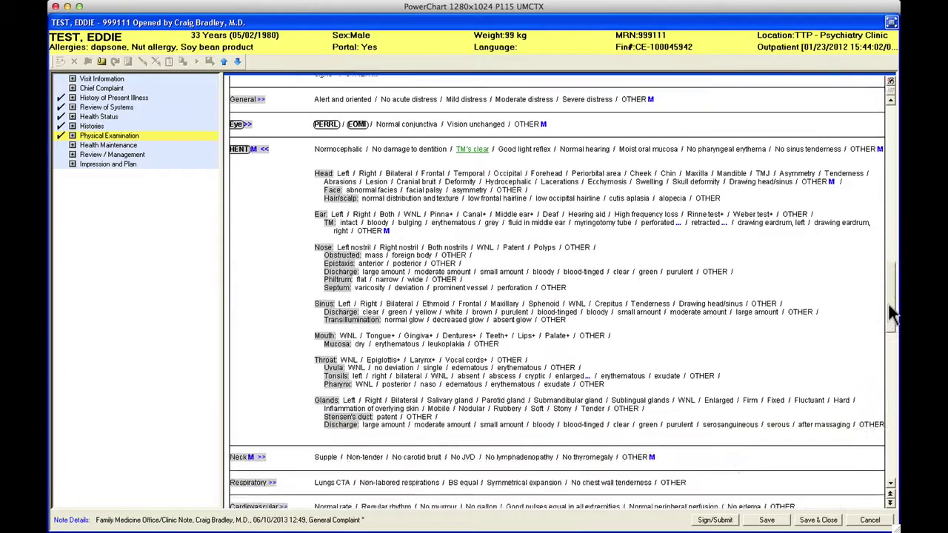
- Record a left ear with a bulging, erythematous eardrum and fluid in the middle ear
{"action": "left_click", "coordinate": [338, 200]}
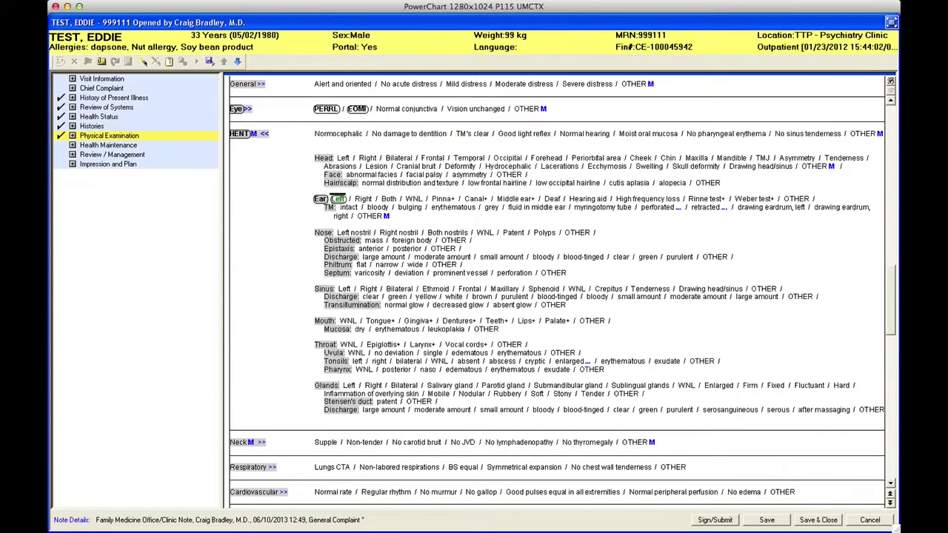
{"action": "left_click", "coordinate": [376, 207]}
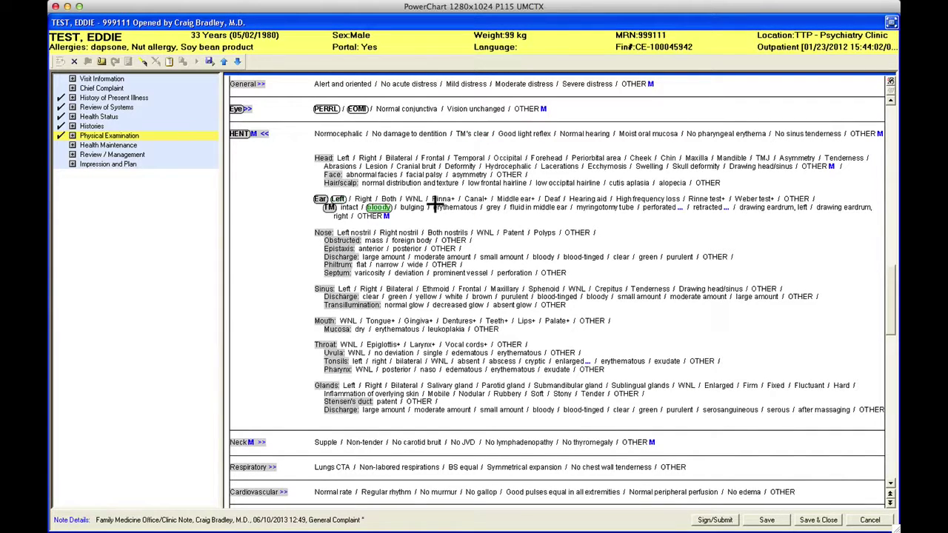
{"action": "left_click", "coordinate": [412, 207]}
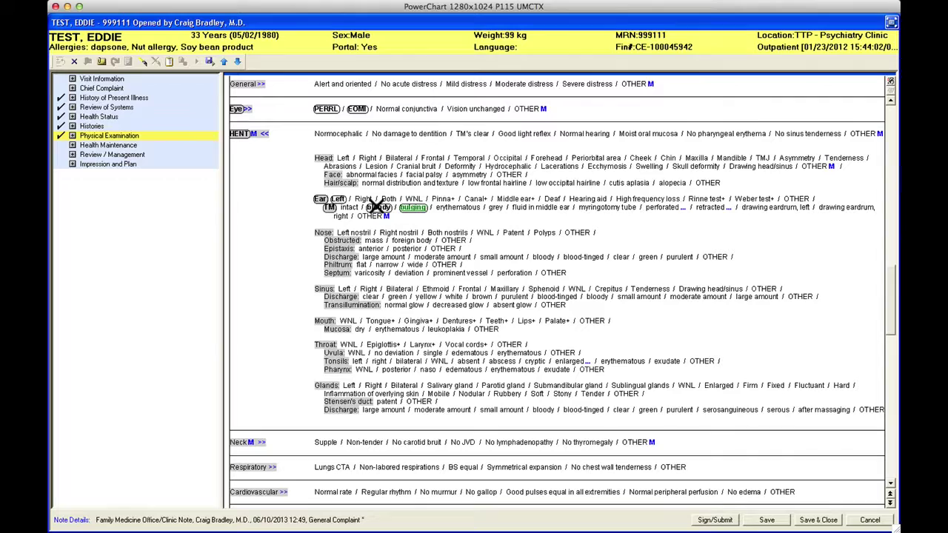
{"action": "left_click", "coordinate": [378, 207]}
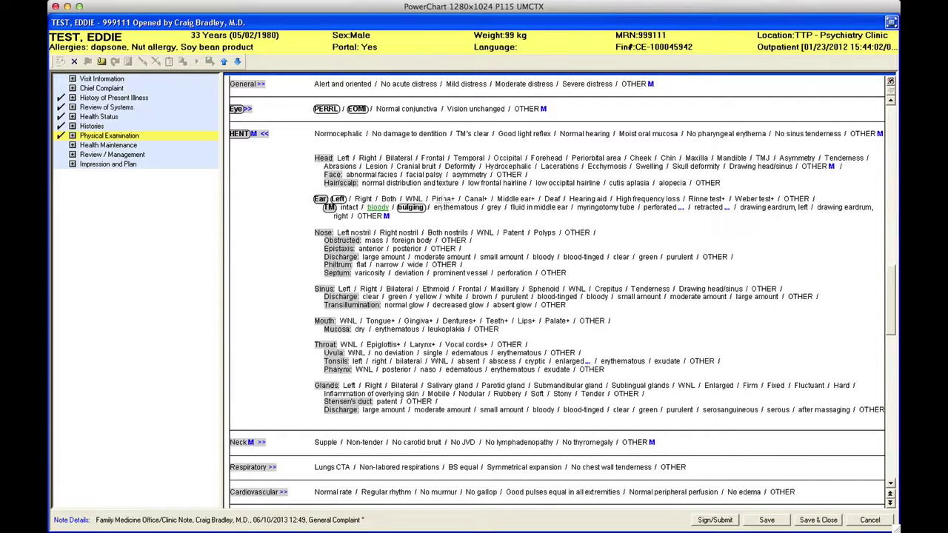
{"action": "left_click", "coordinate": [454, 208]}
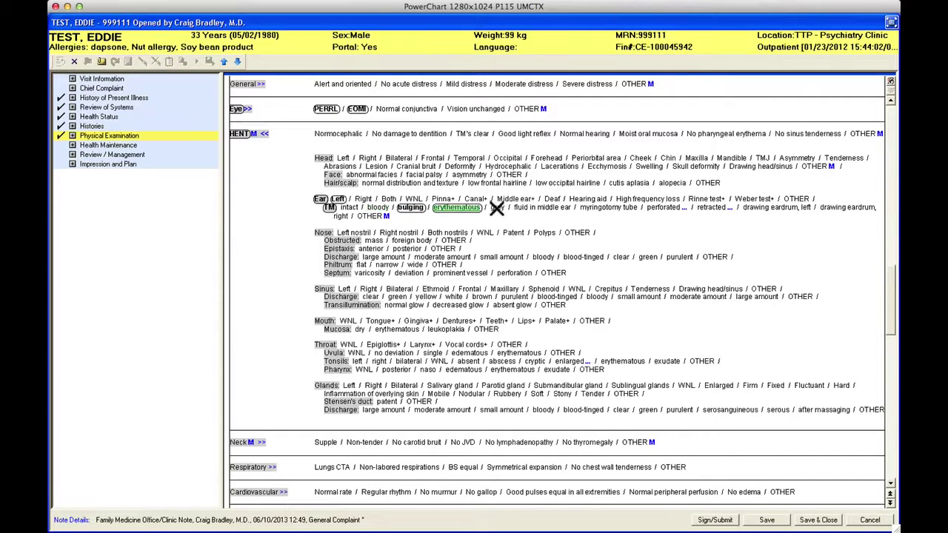
{"action": "left_click", "coordinate": [550, 205]}
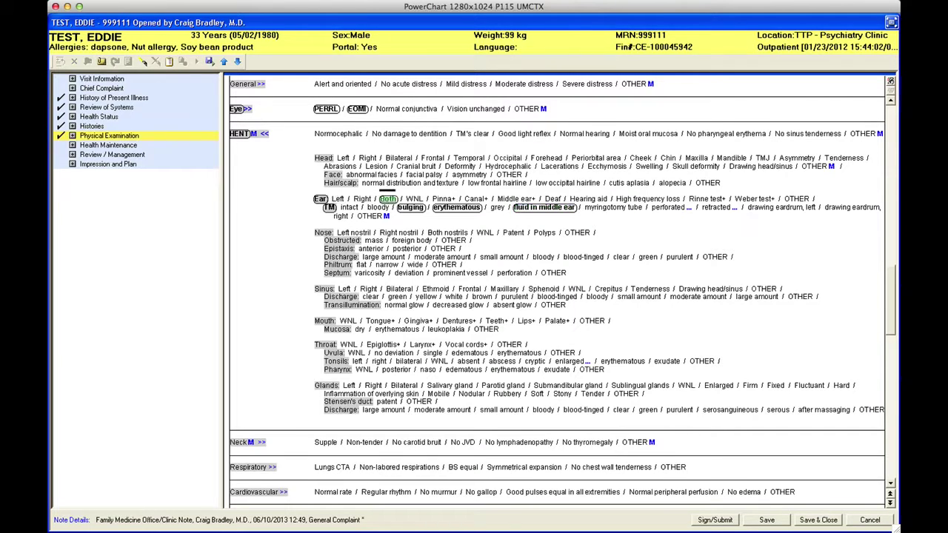
{"action": "left_click", "coordinate": [338, 199]}
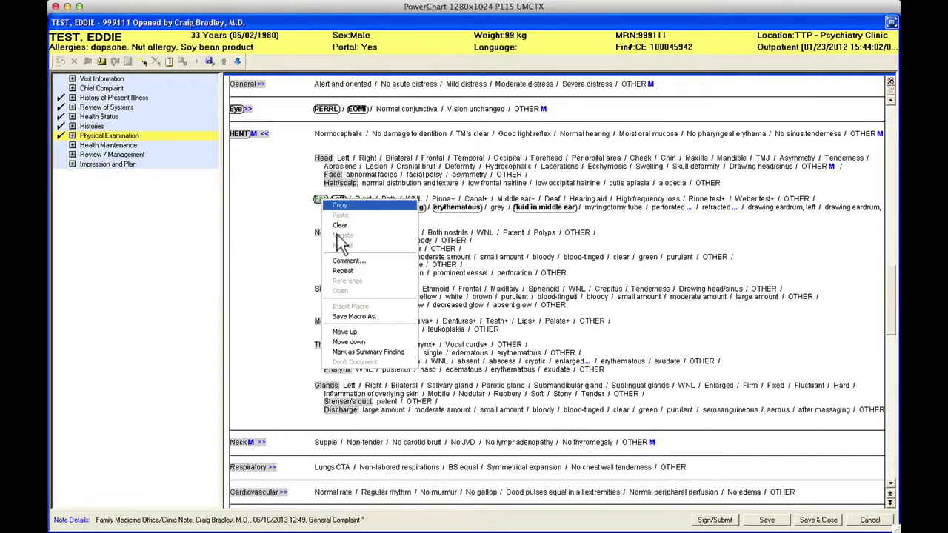
- Repeat the ear entry for the right ear with intact TM, erythema status and myringotomy tube, then collapse HENT
{"action": "left_click", "coordinate": [343, 273]}
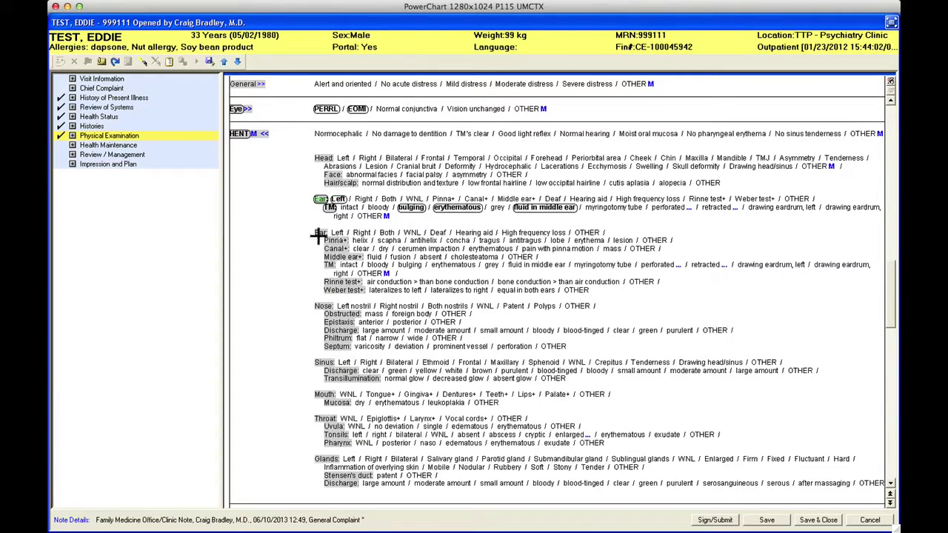
{"action": "left_click", "coordinate": [360, 232]}
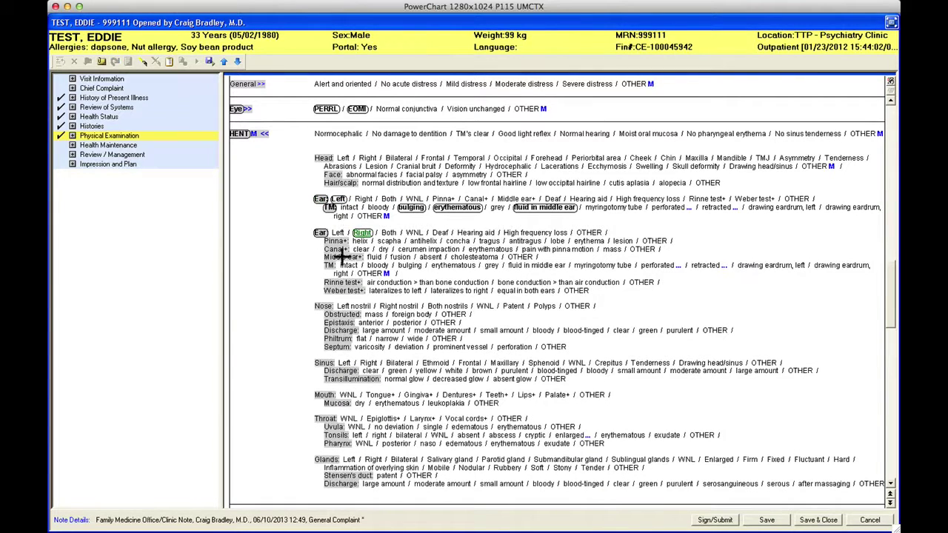
{"action": "left_click", "coordinate": [348, 265]}
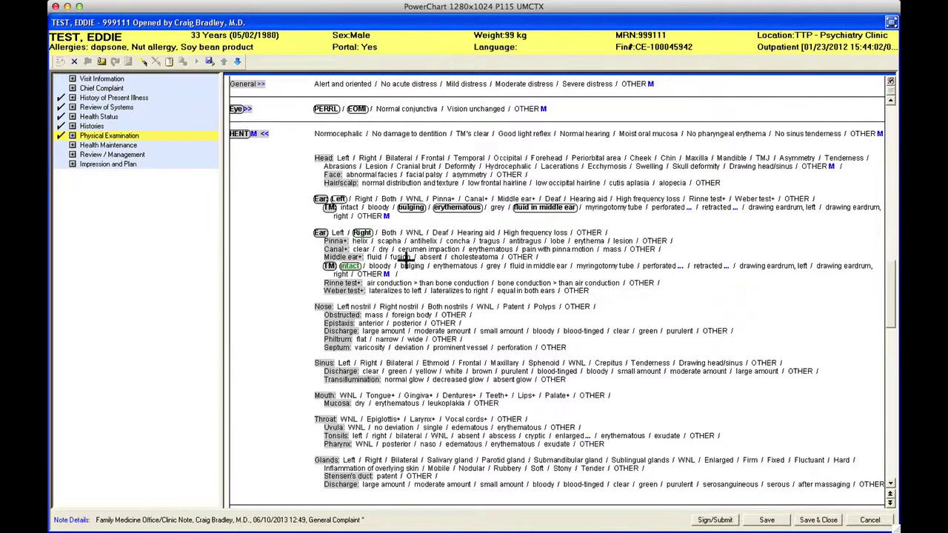
{"action": "left_click", "coordinate": [454, 266]}
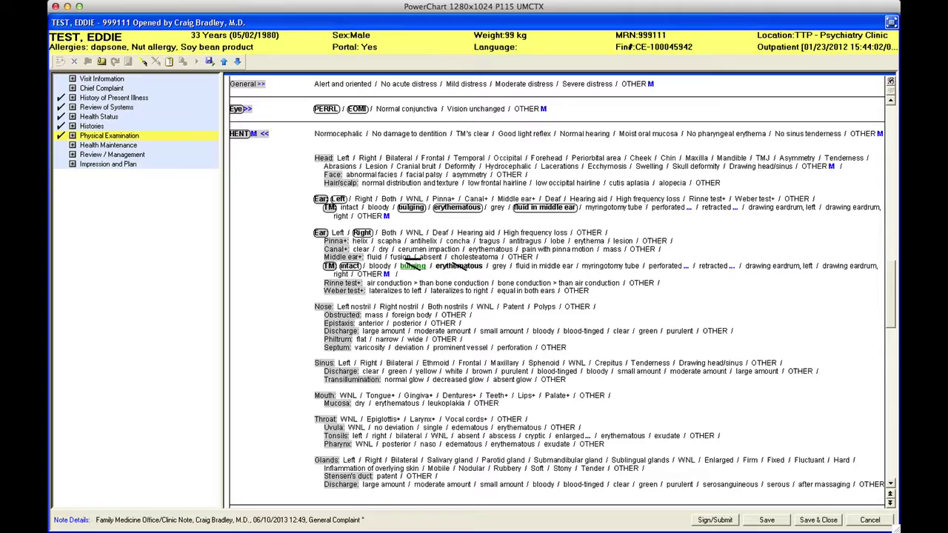
{"action": "left_click", "coordinate": [597, 265]}
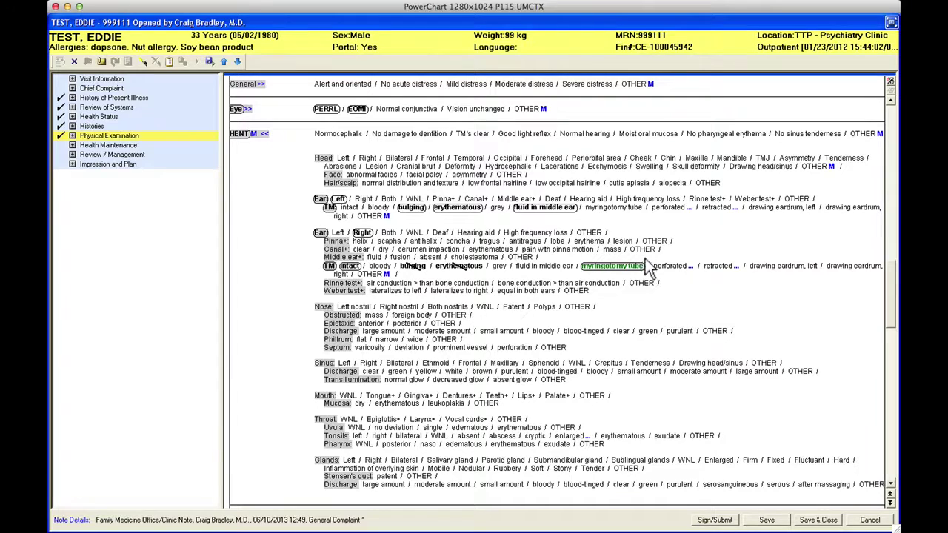
{"action": "left_click", "coordinate": [261, 135]}
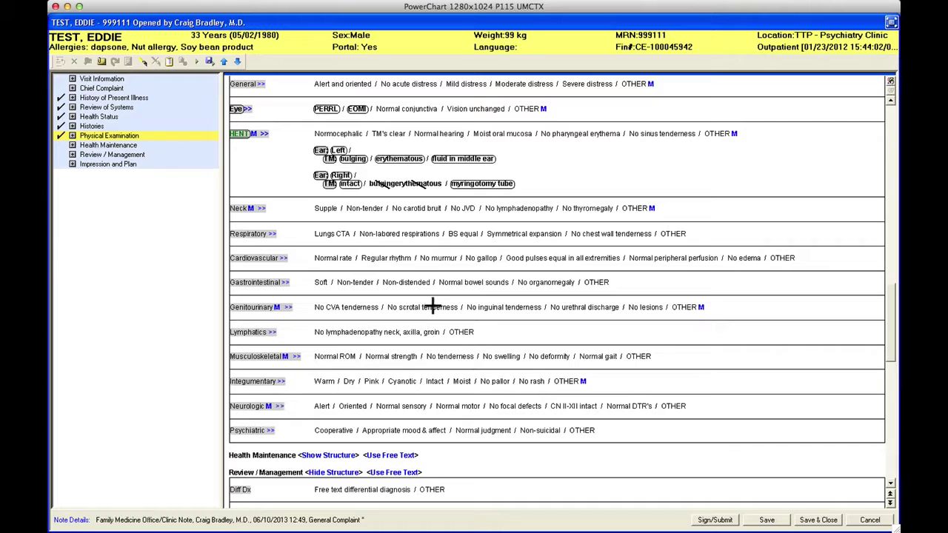
- Add the HENT free-text comment 'left TM red and bulging, right TM normal'
{"action": "left_click", "coordinate": [271, 236]}
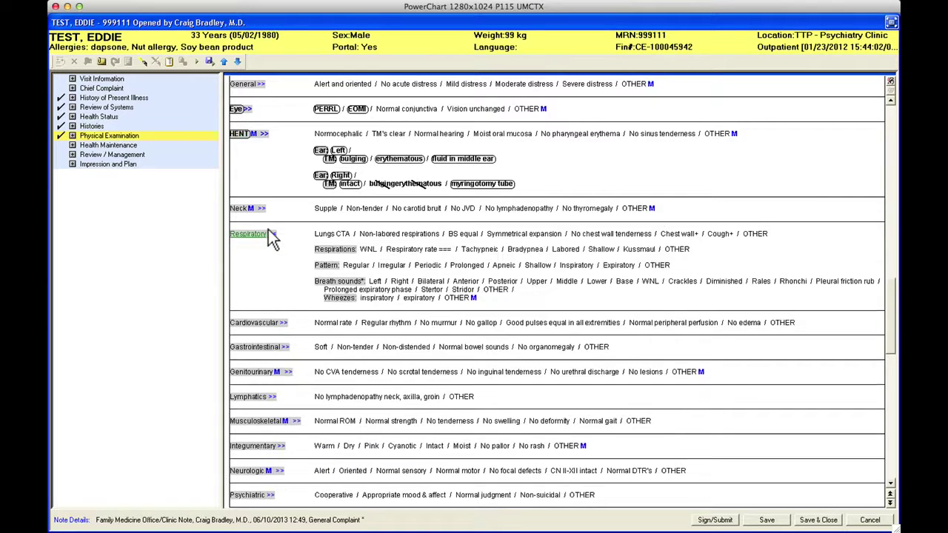
{"action": "left_click", "coordinate": [273, 235]}
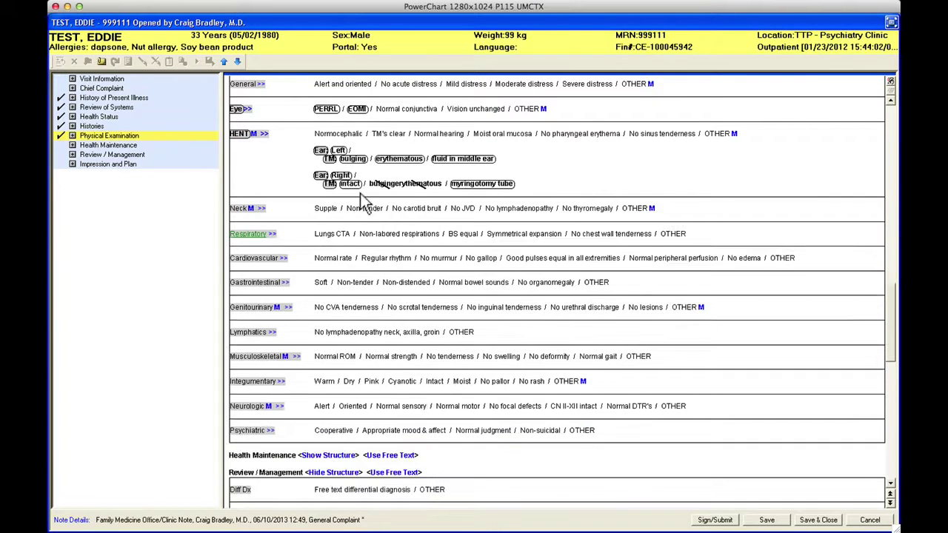
{"action": "left_click", "coordinate": [710, 134]}
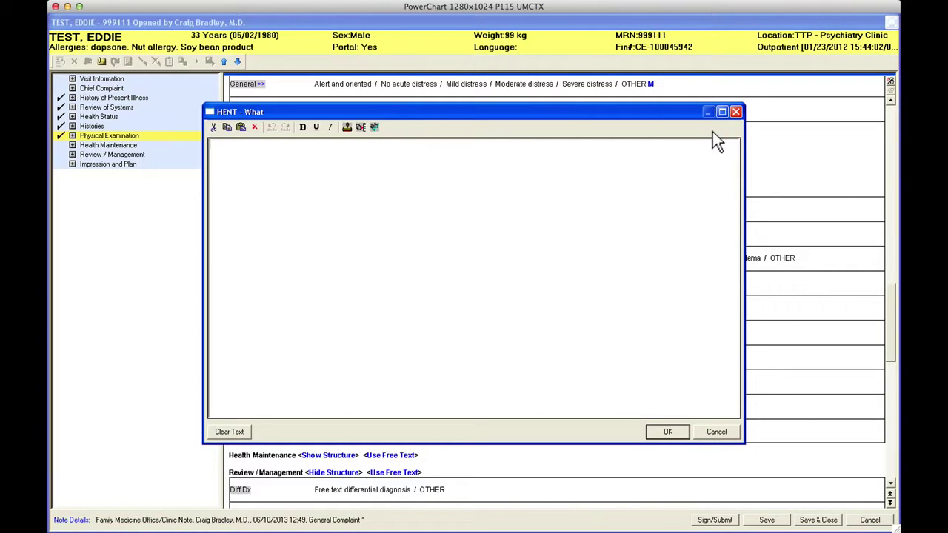
{"action": "type", "text": "left TM red and bulging"}
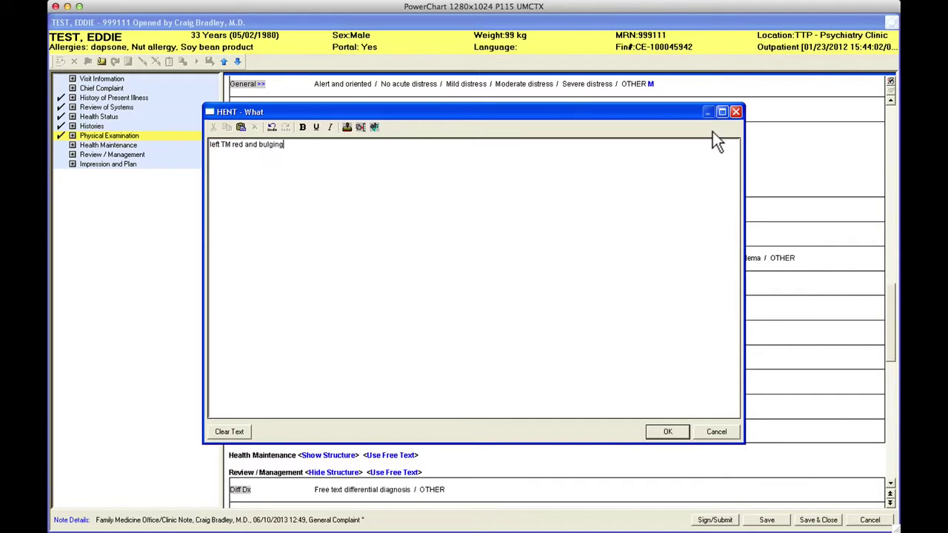
{"action": "type", "text": ", right TM normal"}
{"action": "left_click", "coordinate": [676, 432]}
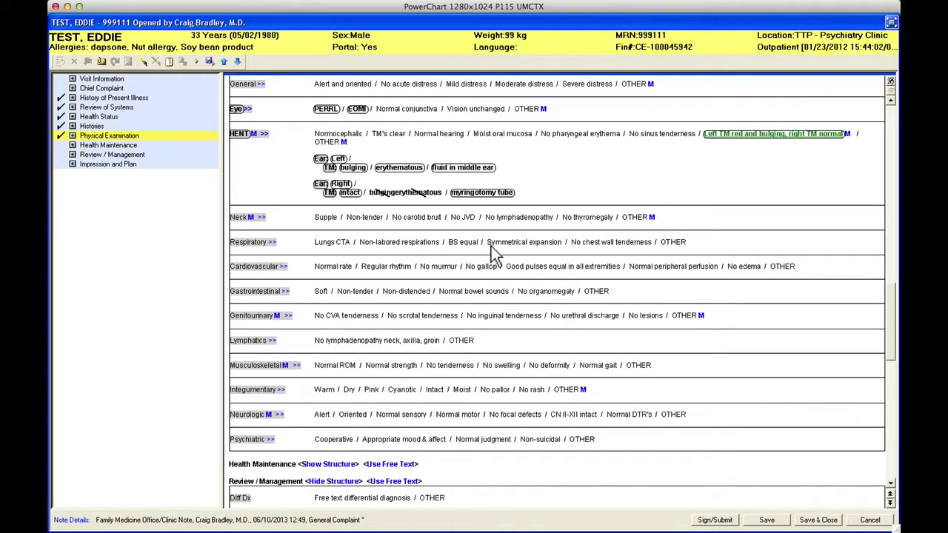
- In Review / Management, mark All Results as reviewed
{"action": "scroll", "coordinate": [391, 335], "scroll_direction": "down", "scroll_amount": 3}
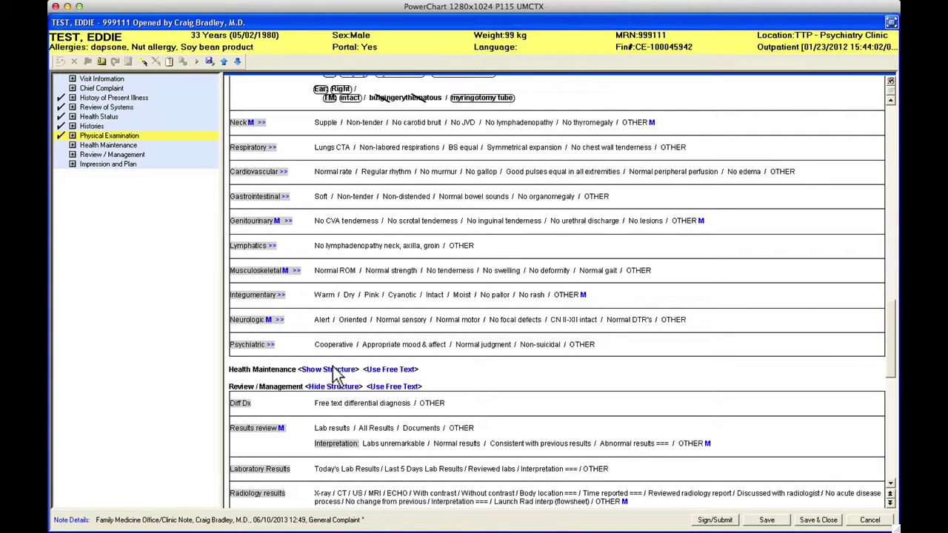
{"action": "left_click", "coordinate": [108, 137]}
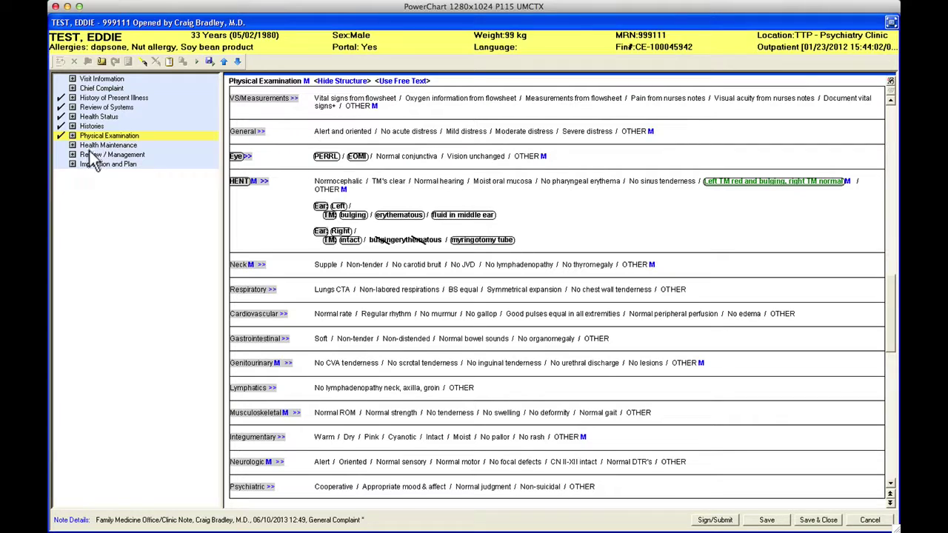
{"action": "left_click", "coordinate": [94, 156]}
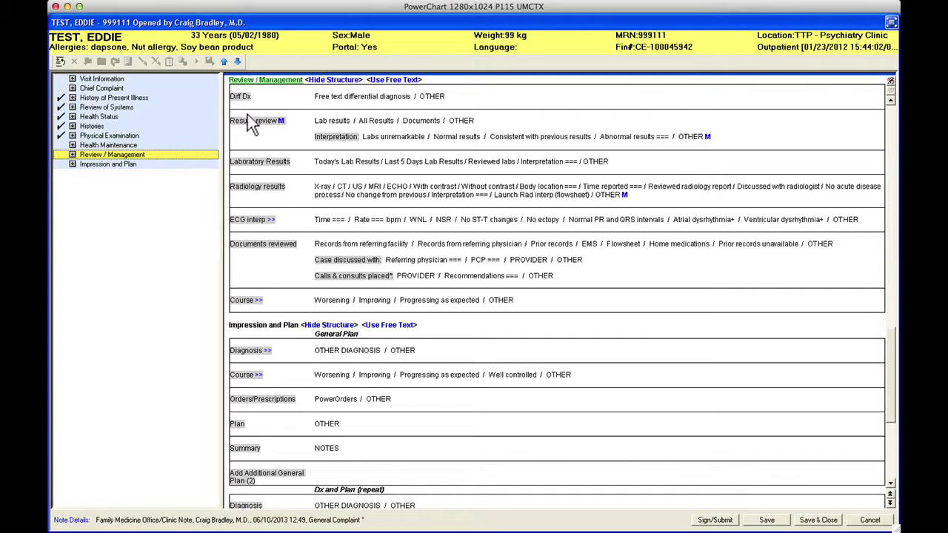
{"action": "left_click", "coordinate": [374, 119]}
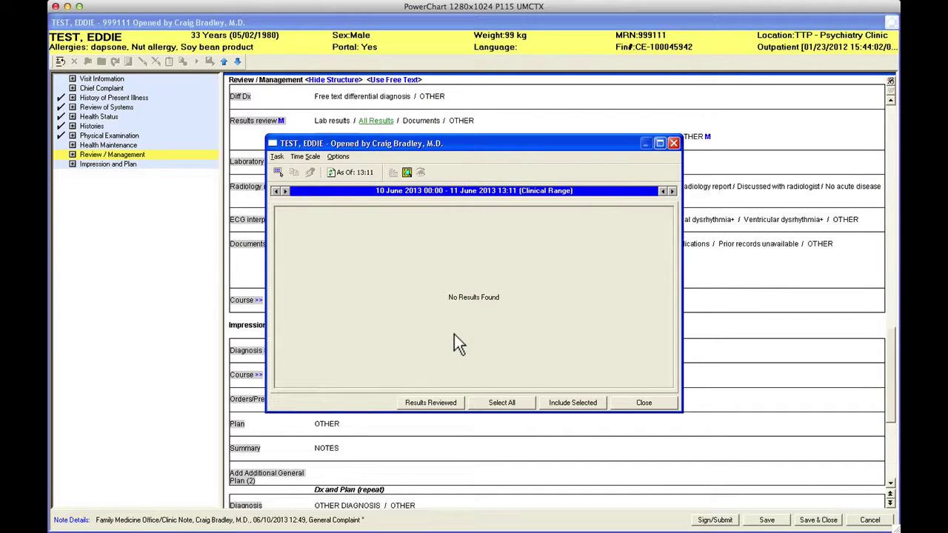
{"action": "left_click", "coordinate": [569, 403]}
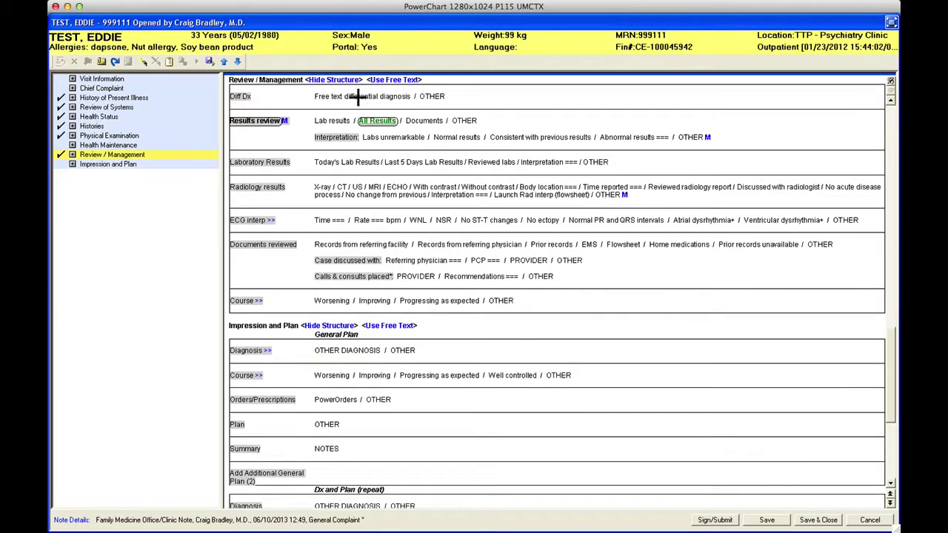
- Add the results comment 'CBC was normal on 6/1' and mark CT as a reviewed radiology result
{"action": "left_click", "coordinate": [464, 120]}
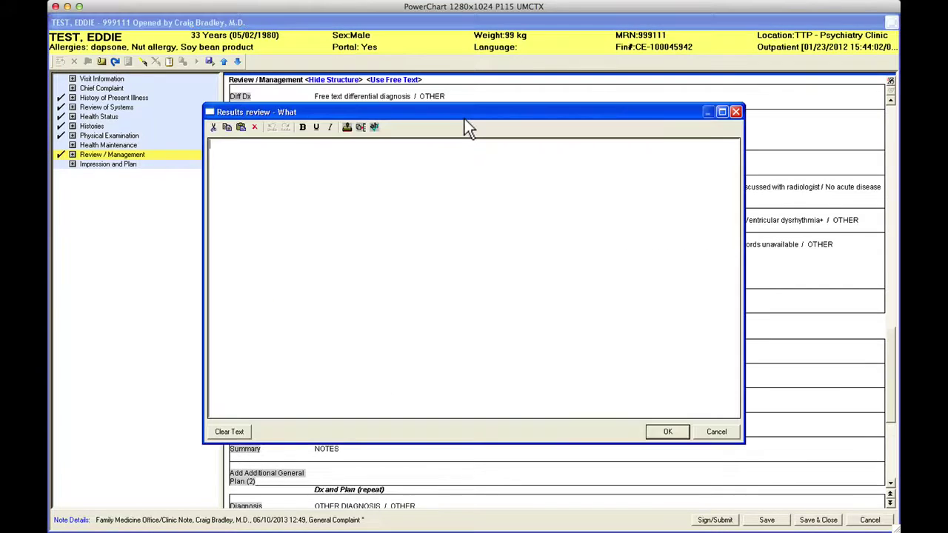
{"action": "type", "text": "CBC was normal on 6/1"}
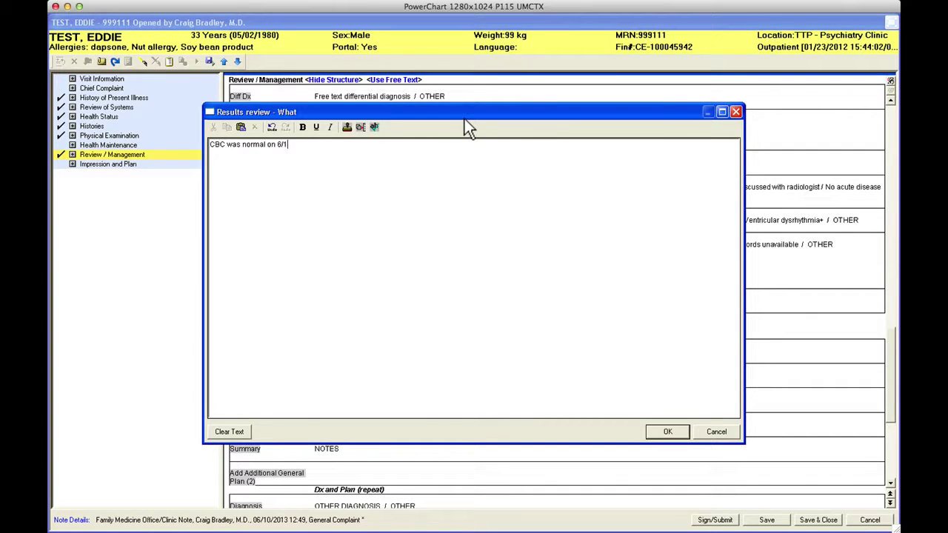
{"action": "left_click", "coordinate": [674, 432]}
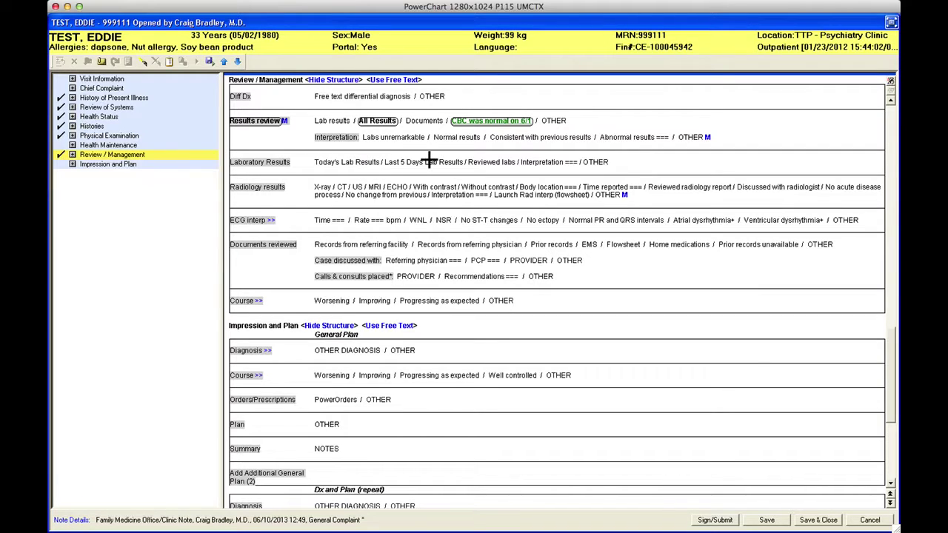
{"action": "left_click", "coordinate": [342, 186]}
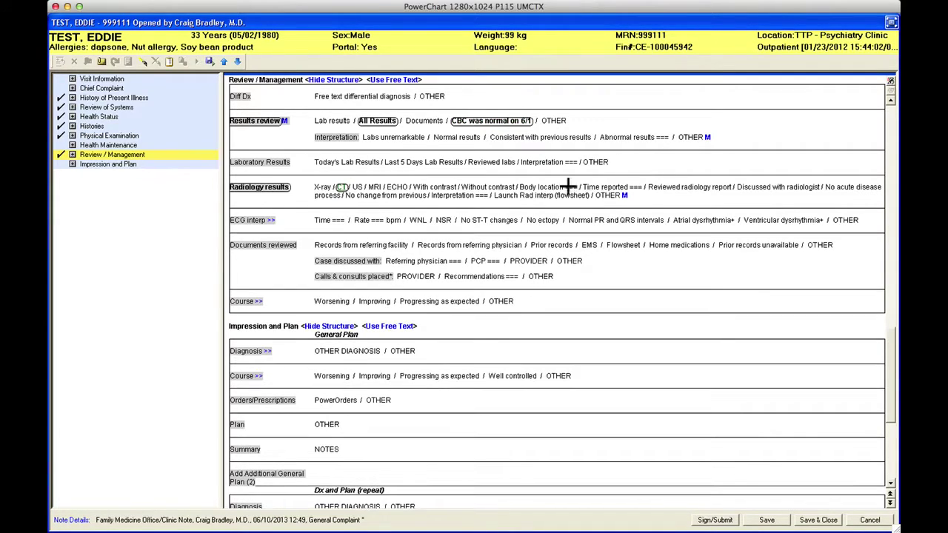
{"action": "left_click", "coordinate": [605, 189]}
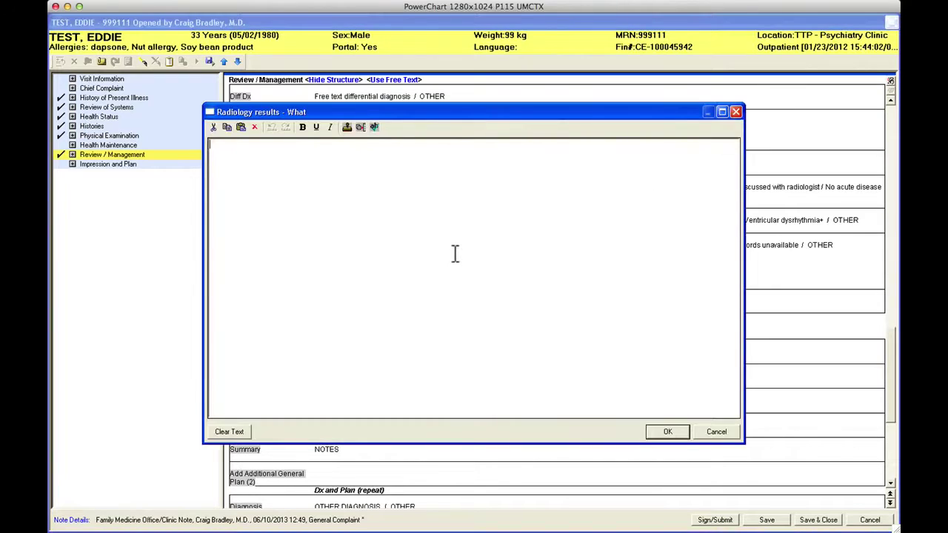
- Check the radiology interpretation flowsheet twice and find it has no results
{"action": "left_click", "coordinate": [713, 431]}
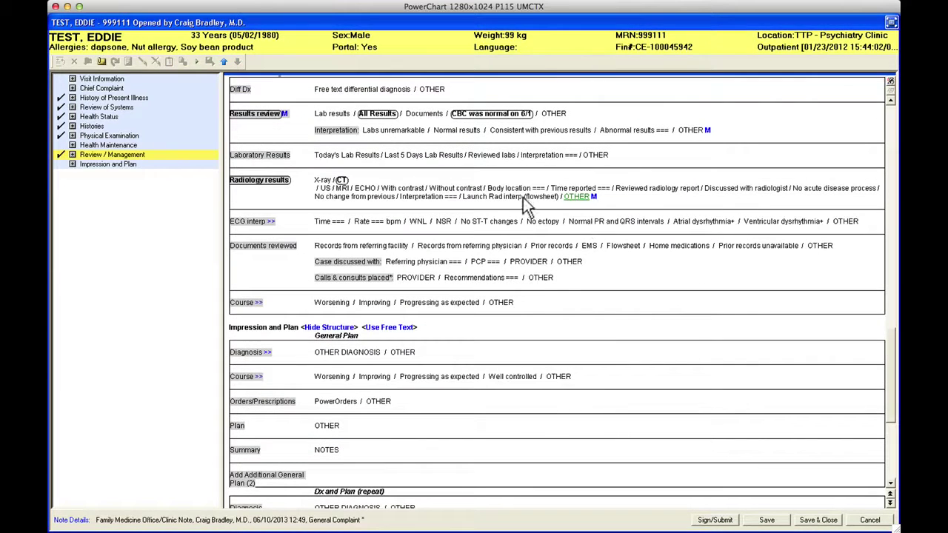
{"action": "left_click", "coordinate": [497, 195]}
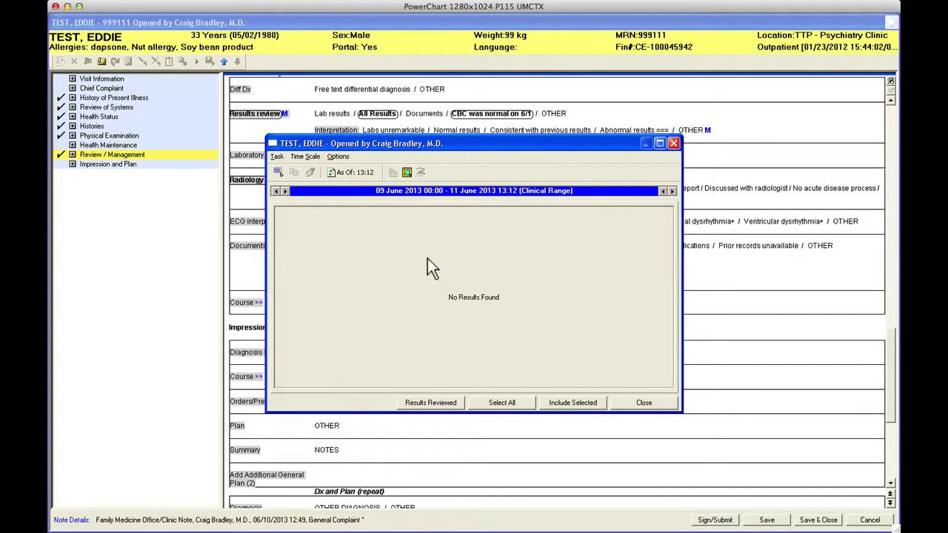
{"action": "left_click", "coordinate": [643, 402]}
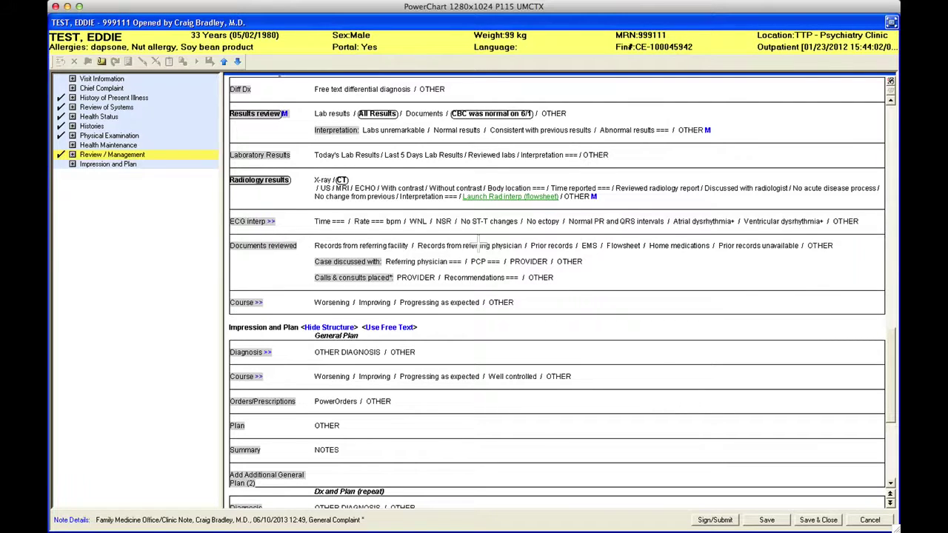
{"action": "left_click", "coordinate": [480, 246]}
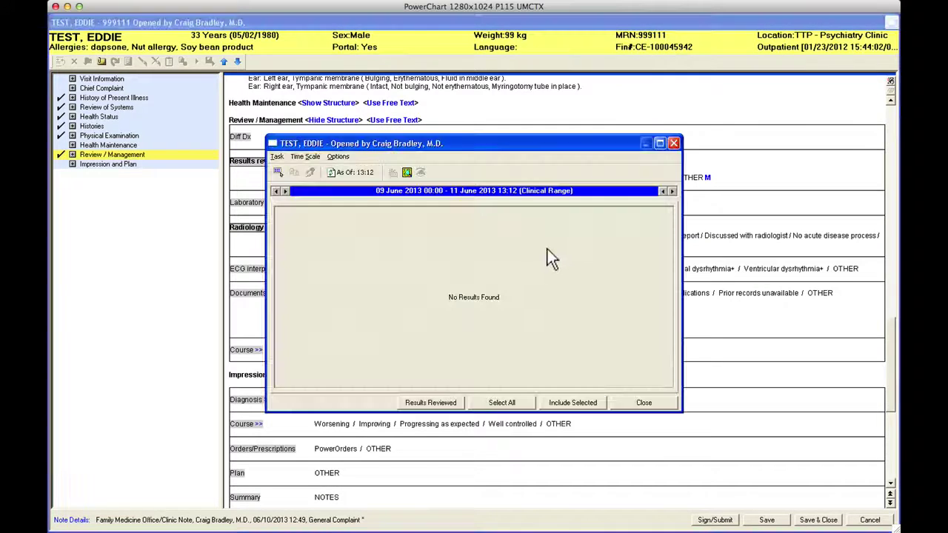
{"action": "left_click", "coordinate": [628, 402]}
- Mark records from referring physician and prior records as reviewed, then go to Impression and Plan
{"action": "left_click", "coordinate": [461, 292]}
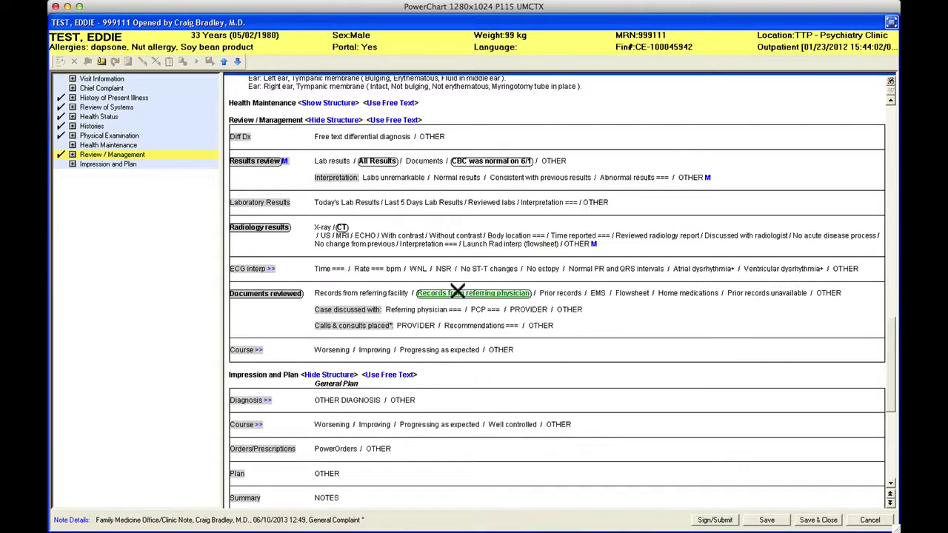
{"action": "left_click", "coordinate": [559, 290]}
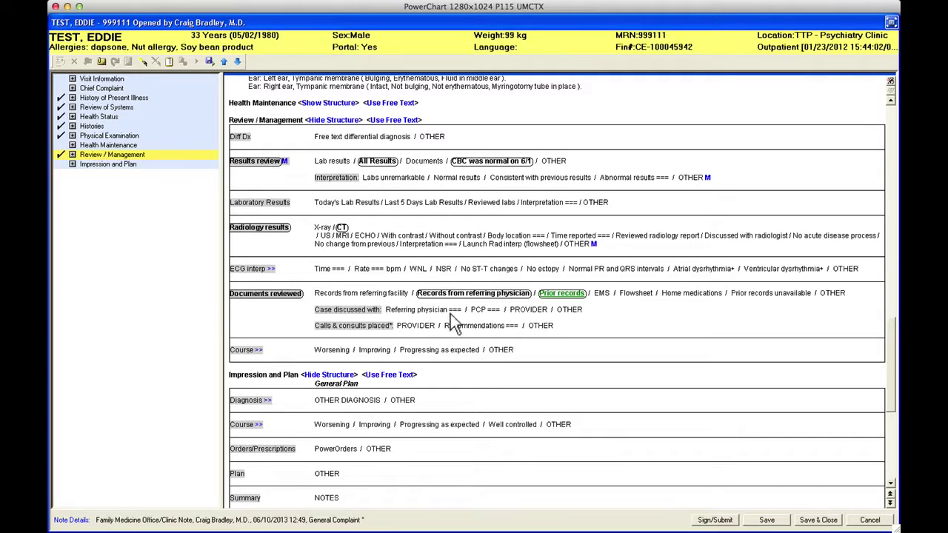
{"action": "left_click", "coordinate": [120, 164]}
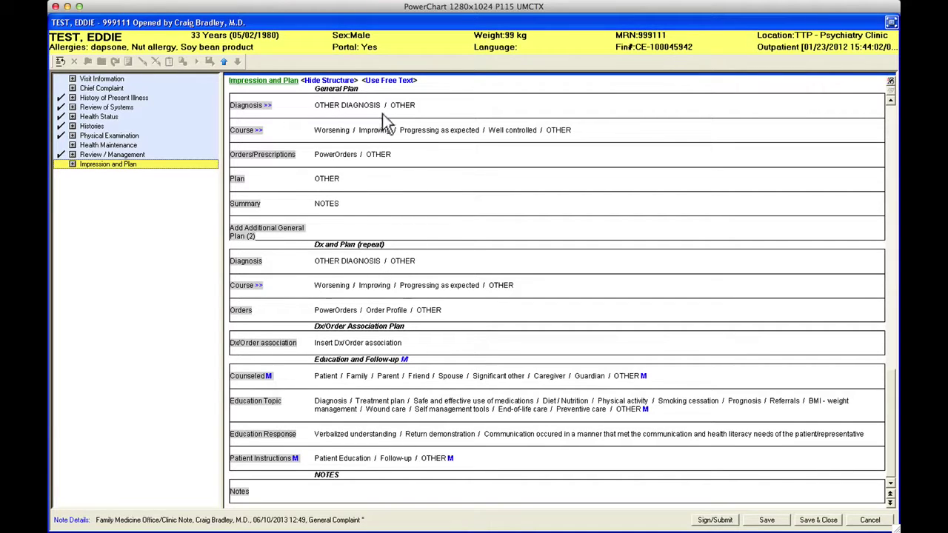
- Add Struck by duck as the General Plan diagnosis
{"action": "left_click", "coordinate": [330, 105]}
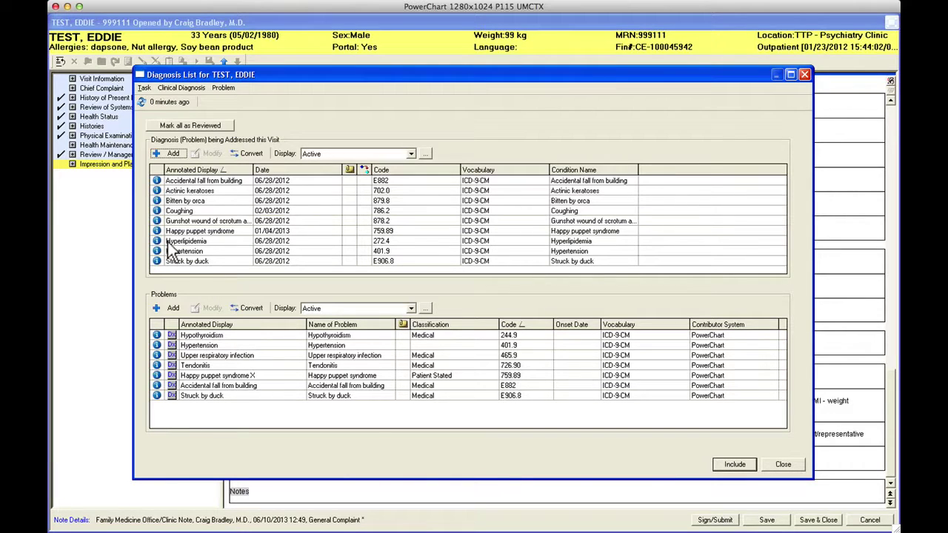
{"action": "left_click", "coordinate": [183, 260]}
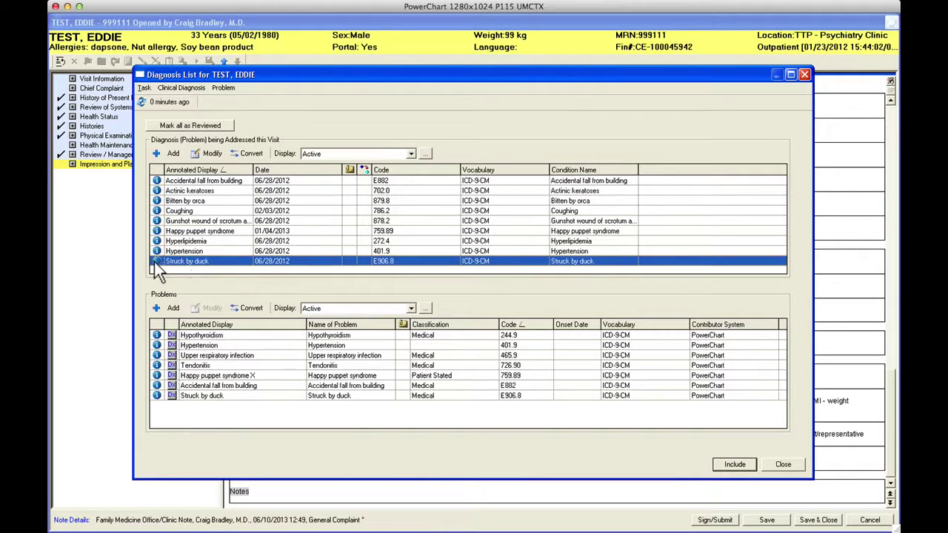
{"action": "left_click", "coordinate": [733, 464]}
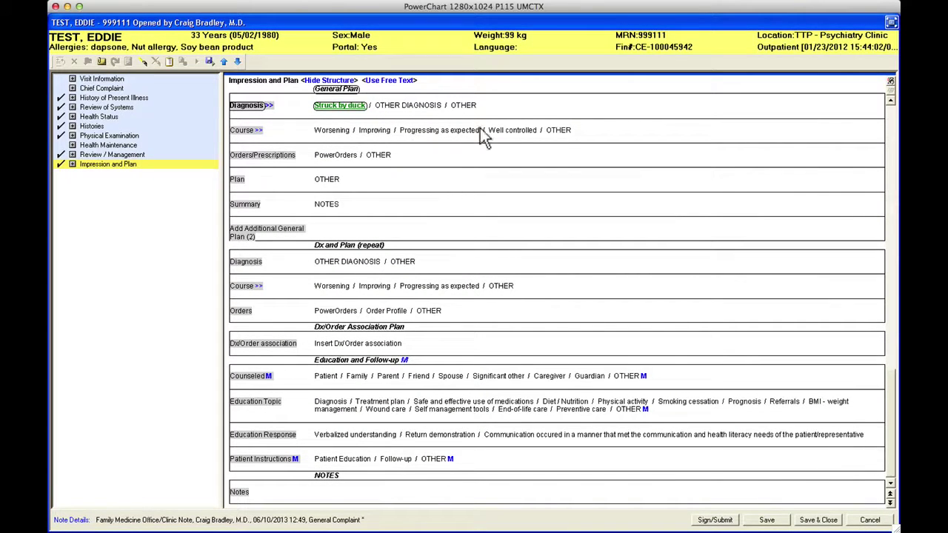
- Set the plan course to 'Doing well' and open the patient's PowerOrders
{"action": "left_click", "coordinate": [558, 129]}
{"action": "type", "text": "doing well"}
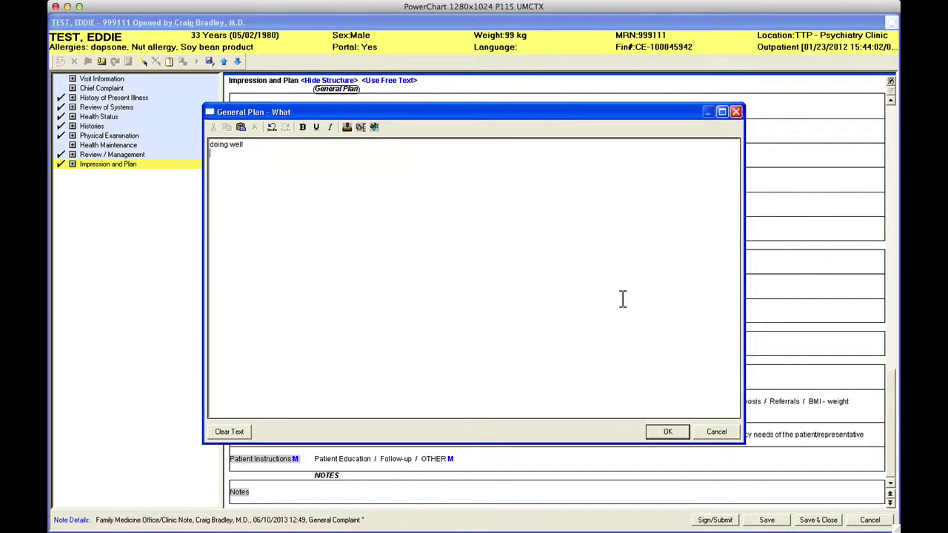
{"action": "left_click", "coordinate": [652, 430]}
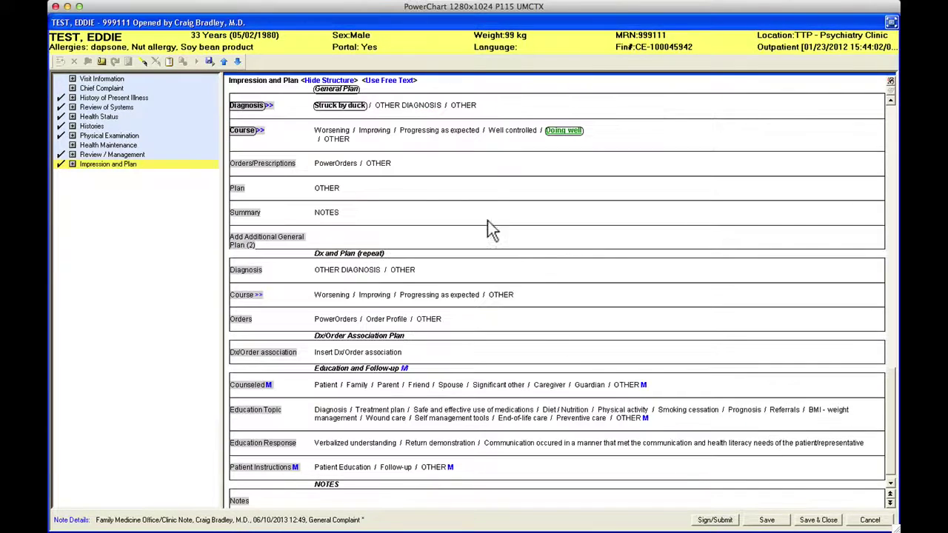
{"action": "left_click", "coordinate": [430, 129]}
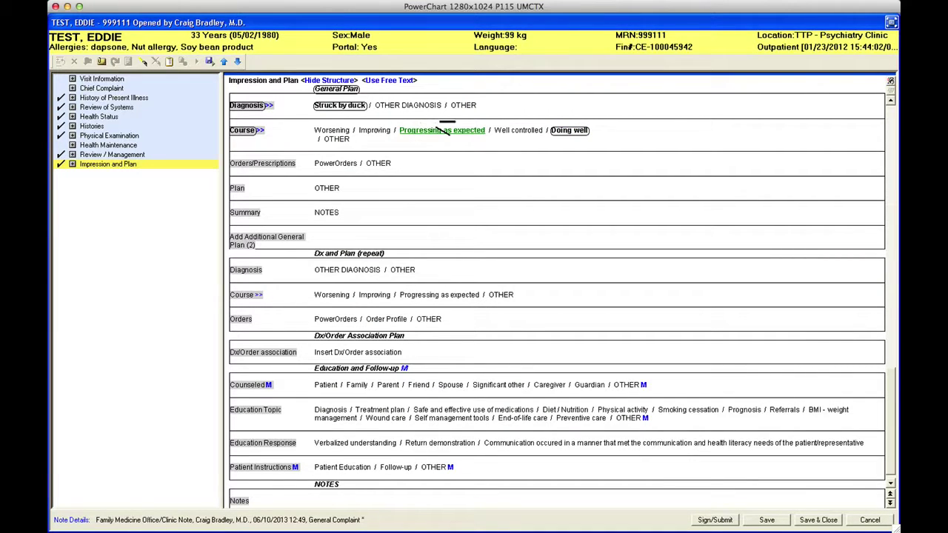
{"action": "left_click", "coordinate": [333, 162]}
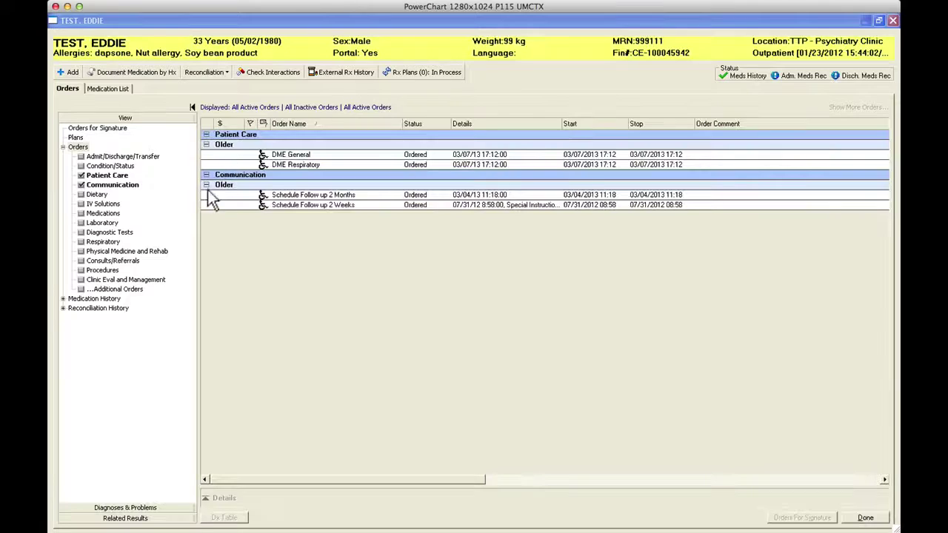
- Close PowerOrders and open the Diagnosis List for the repeated Dx and Plan section
{"action": "left_click", "coordinate": [865, 517]}
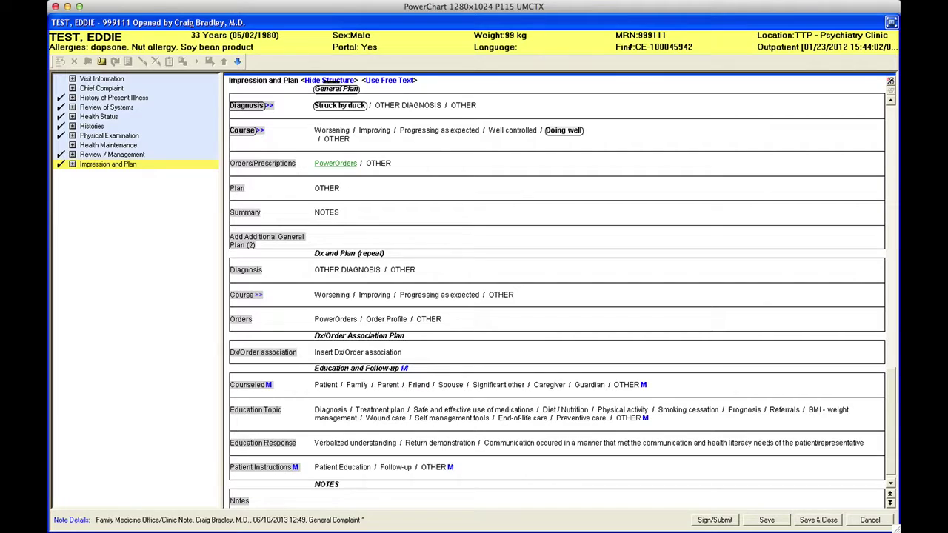
{"action": "right_click", "coordinate": [337, 90]}
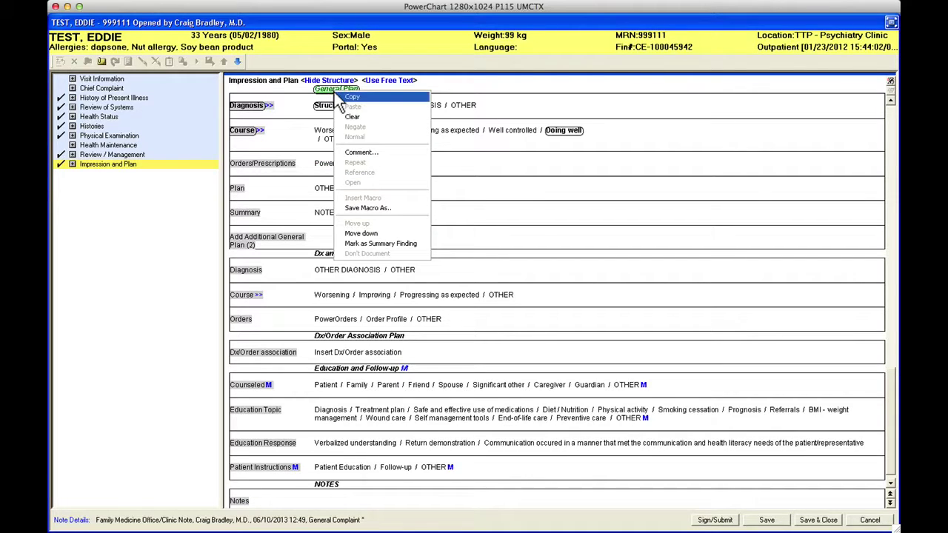
{"action": "left_click", "coordinate": [587, 294]}
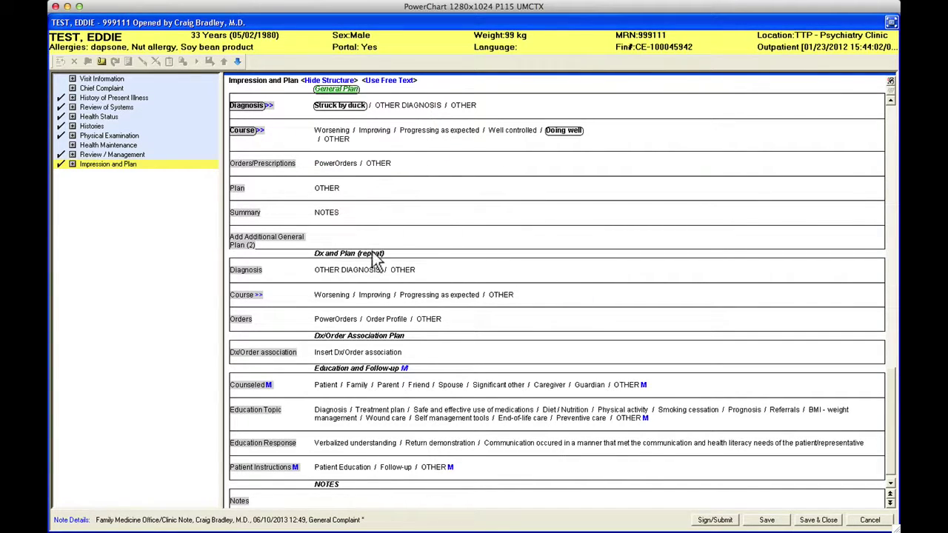
{"action": "left_click", "coordinate": [331, 271]}
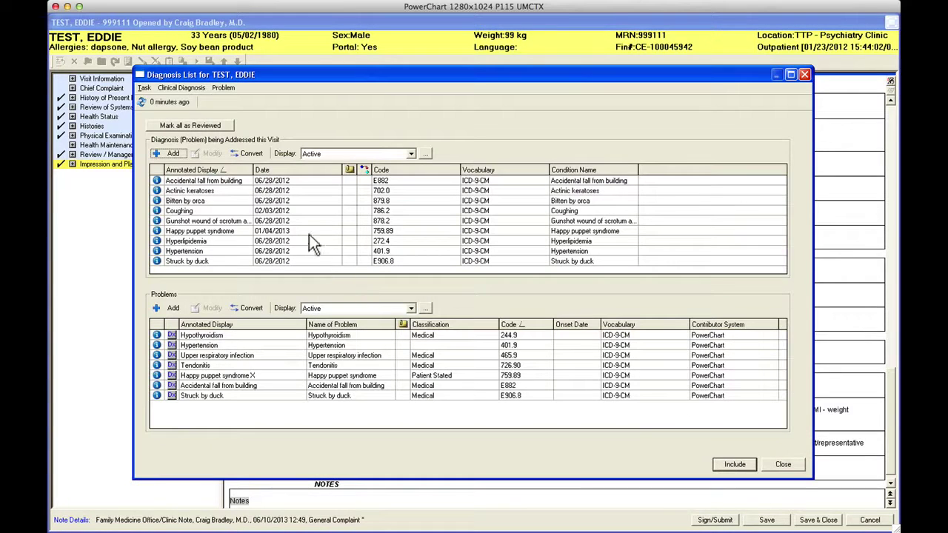
- Include Bitten by orca as the second diagnosis and repeat the Dx and Plan section twice
{"action": "left_click", "coordinate": [178, 202]}
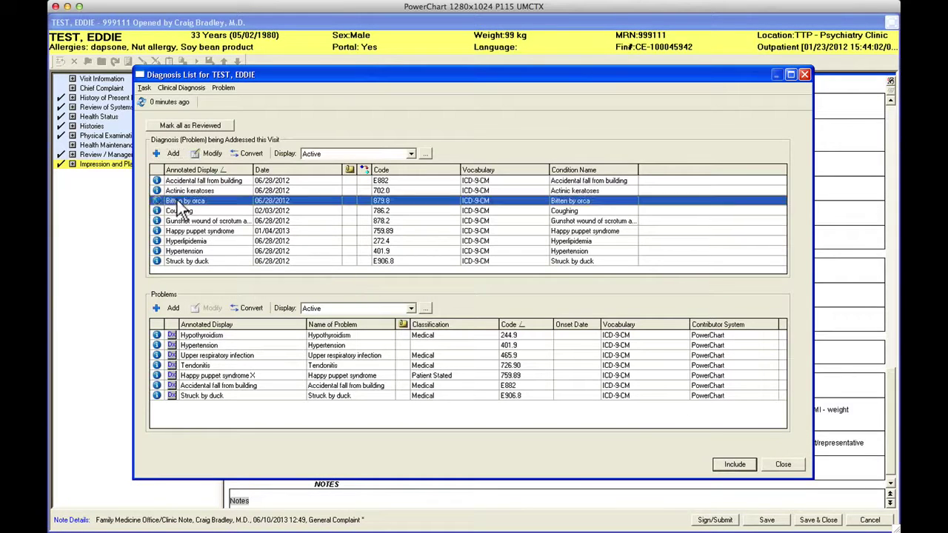
{"action": "left_click", "coordinate": [734, 465]}
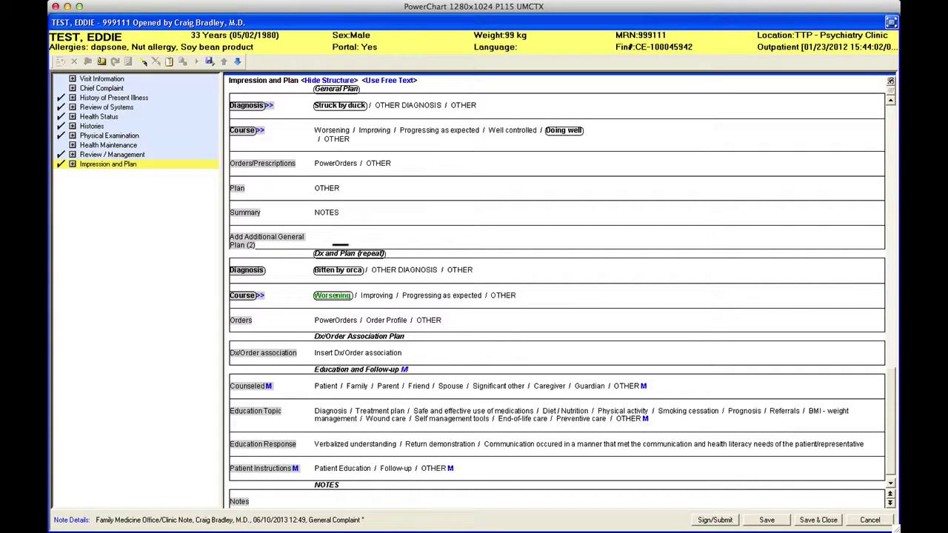
{"action": "right_click", "coordinate": [333, 247]}
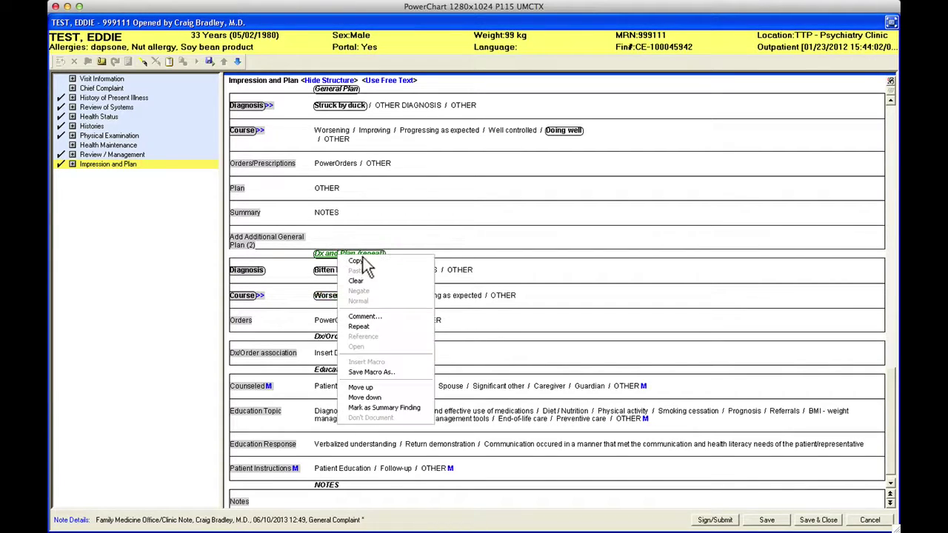
{"action": "left_click", "coordinate": [369, 329]}
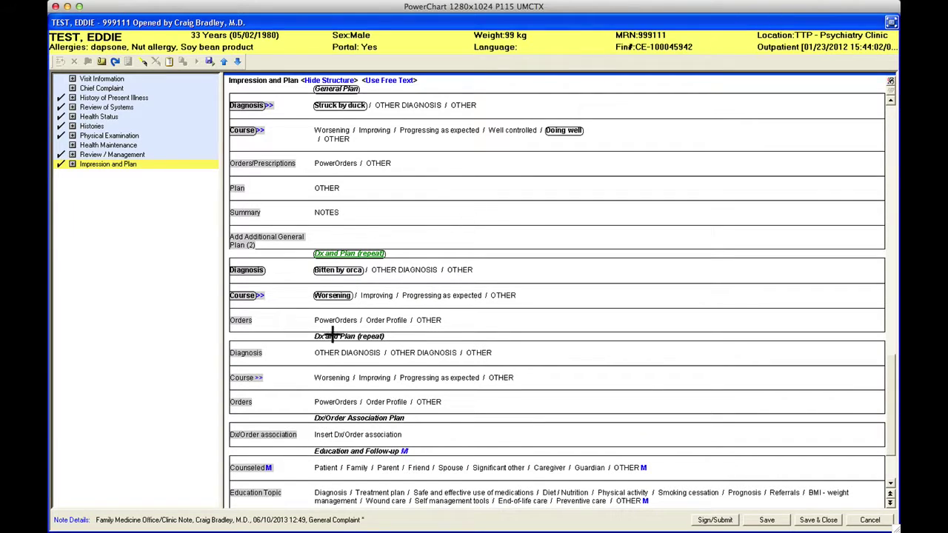
{"action": "right_click", "coordinate": [344, 340]}
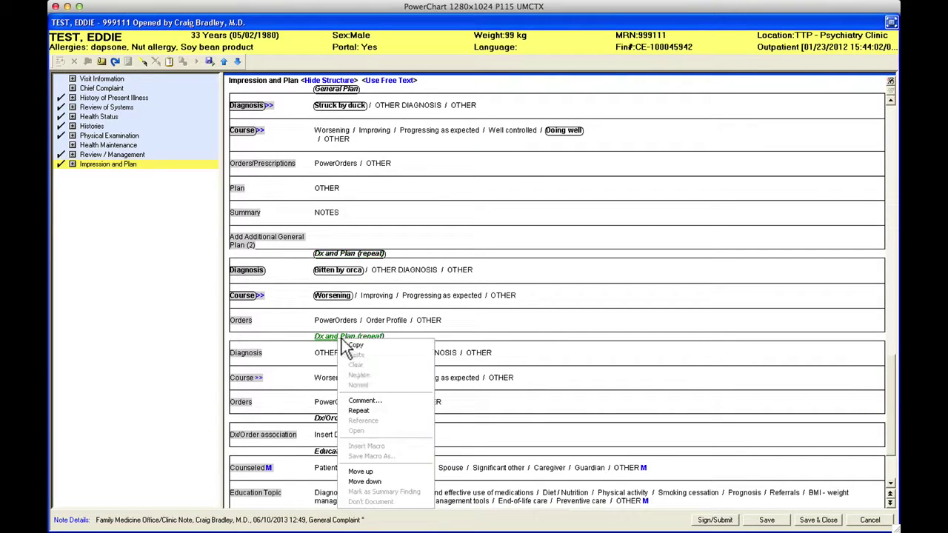
{"action": "left_click", "coordinate": [371, 409]}
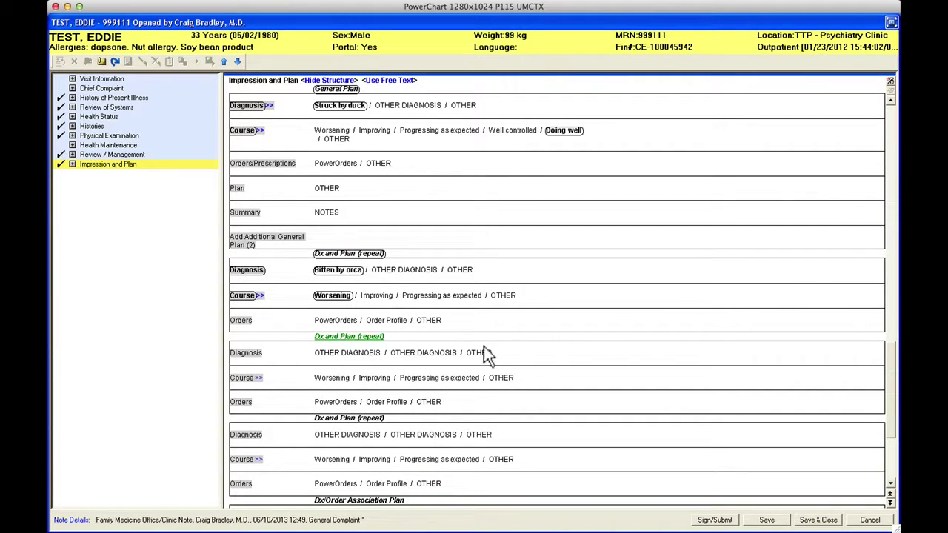
{"action": "left_click_drag", "start_coordinate": [892, 362], "coordinate": [890, 415]}
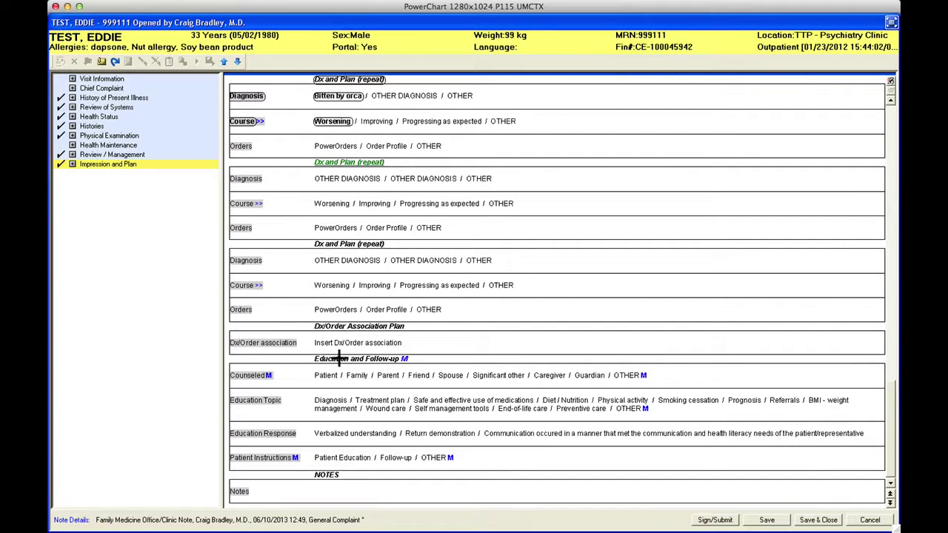
- Record patient, family and friend counseled on diagnosis, medication safety and diet, with verbalized understanding
{"action": "left_click", "coordinate": [319, 375]}
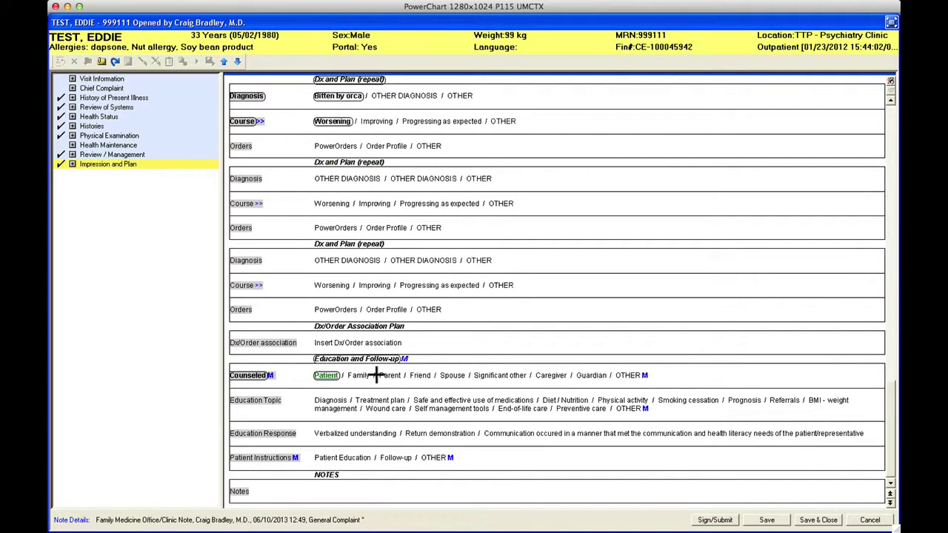
{"action": "left_click", "coordinate": [359, 375]}
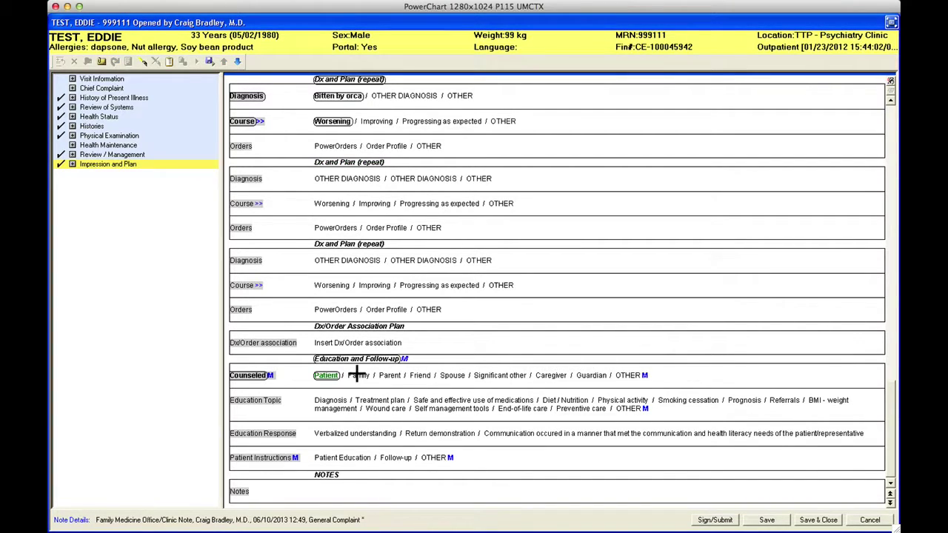
{"action": "left_click", "coordinate": [422, 375]}
{"action": "left_click", "coordinate": [329, 400]}
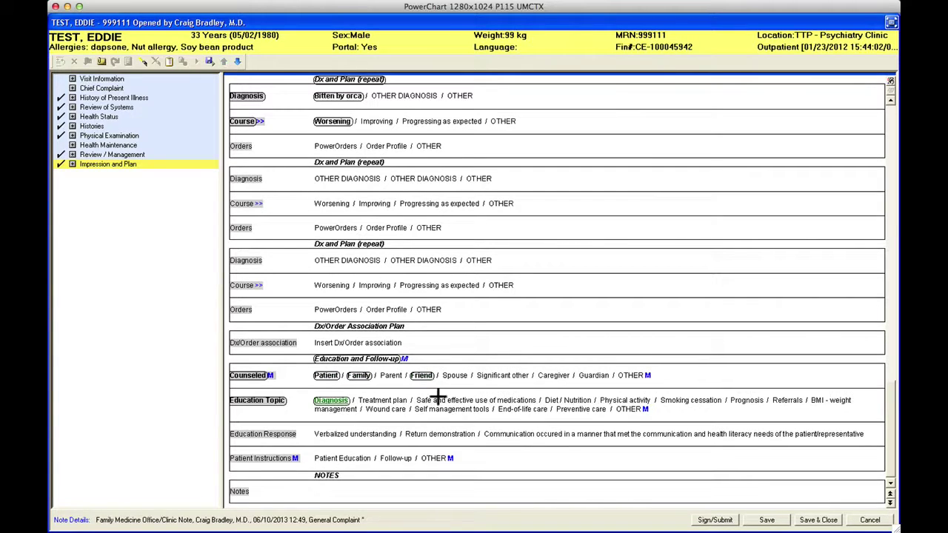
{"action": "left_click", "coordinate": [434, 398]}
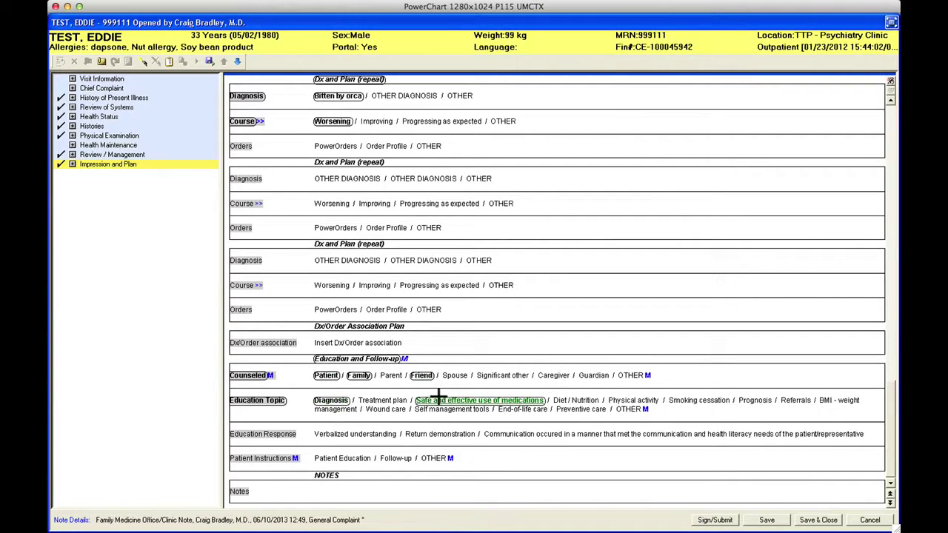
{"action": "left_click", "coordinate": [576, 400]}
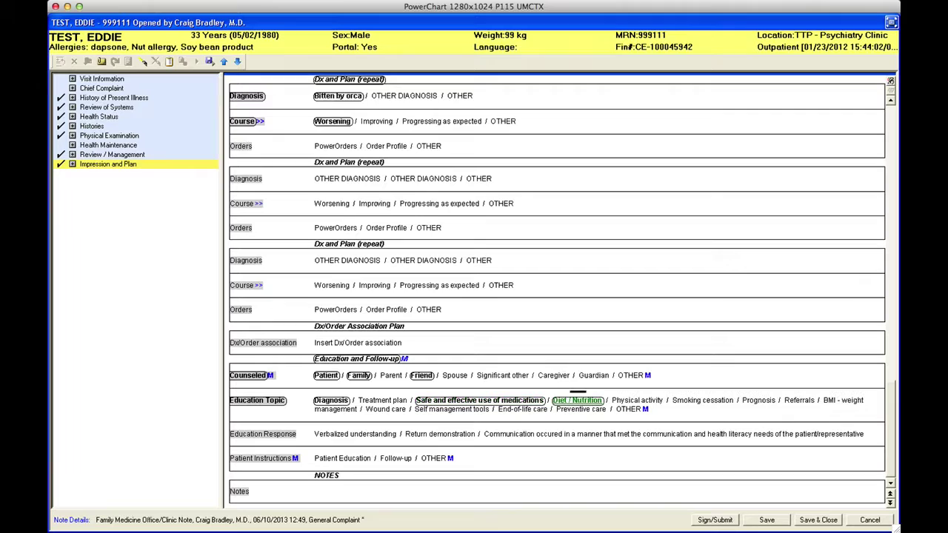
{"action": "left_click", "coordinate": [360, 433]}
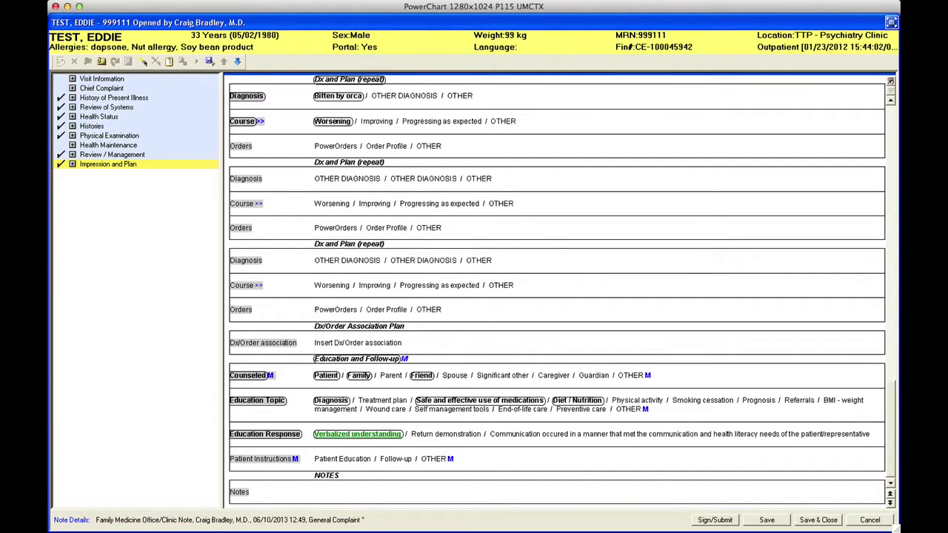
- Collapse Impression and Plan into its written summary, review the note, and bring up the Save Note dialog
{"action": "scroll", "coordinate": [889, 453], "scroll_direction": "up", "scroll_amount": 1}
{"action": "left_click_drag", "start_coordinate": [889, 453], "coordinate": [882, 405]}
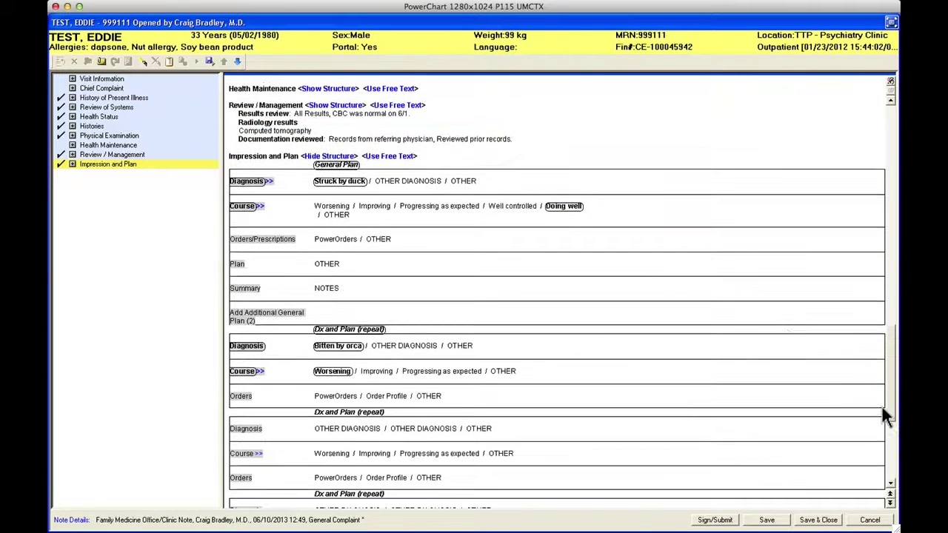
{"action": "left_click", "coordinate": [315, 156]}
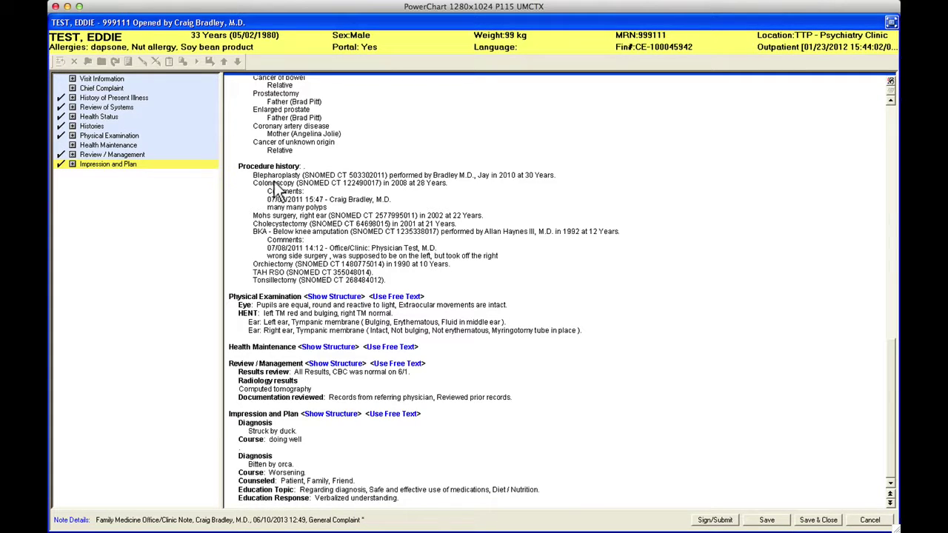
{"action": "left_click_drag", "start_coordinate": [887, 402], "coordinate": [876, 221]}
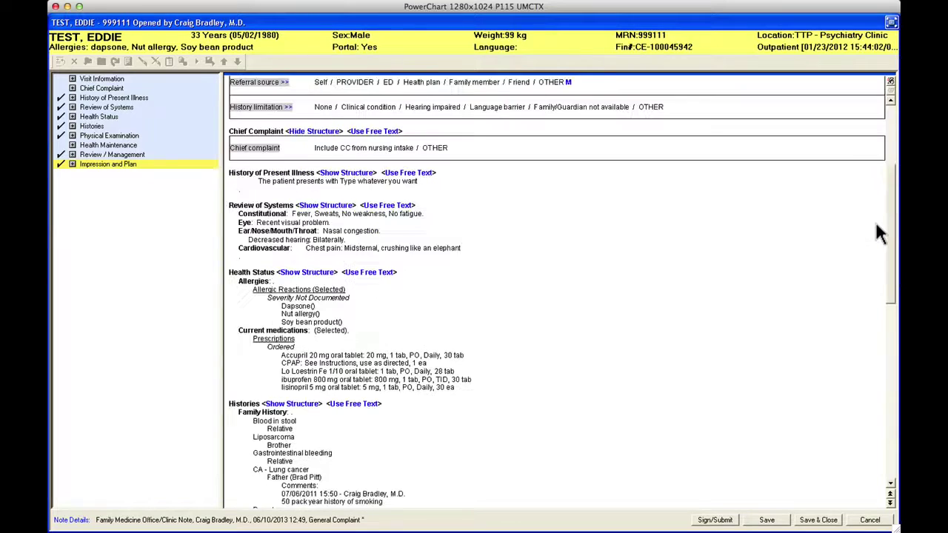
{"action": "left_click_drag", "start_coordinate": [894, 272], "coordinate": [896, 406]}
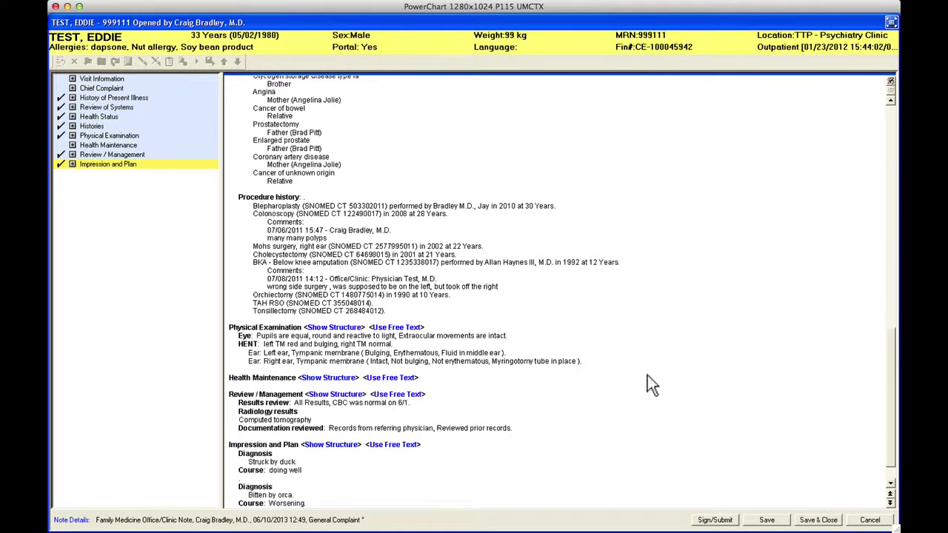
{"action": "left_click", "coordinate": [770, 521]}
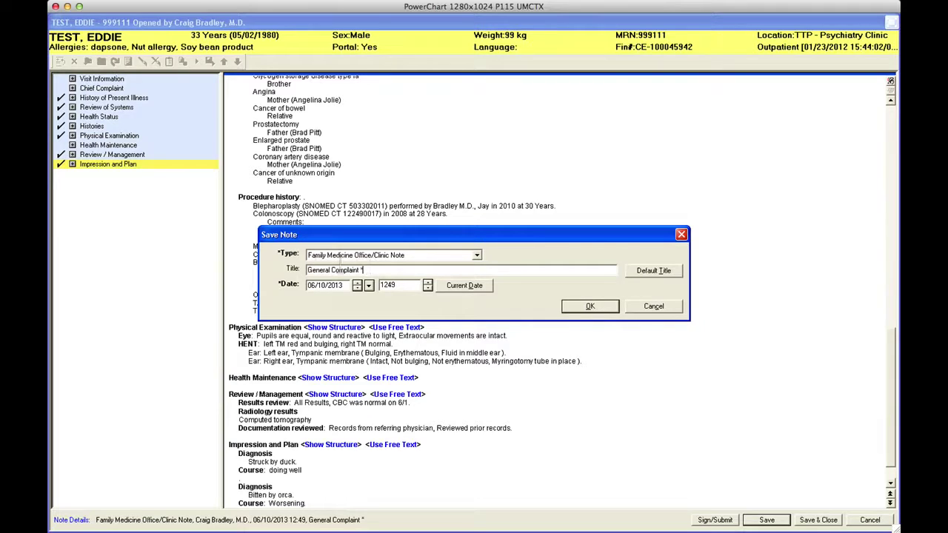
- Replace the note title with 'Duck and Orca incident' and save the note
{"action": "left_click_drag", "start_coordinate": [369, 270], "coordinate": [308, 270]}
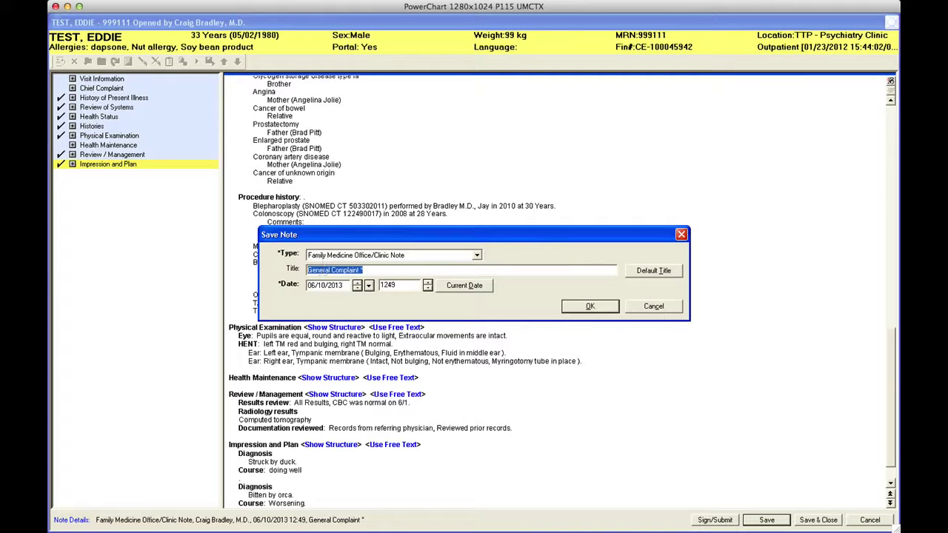
{"action": "type", "text": "HTN, D"}
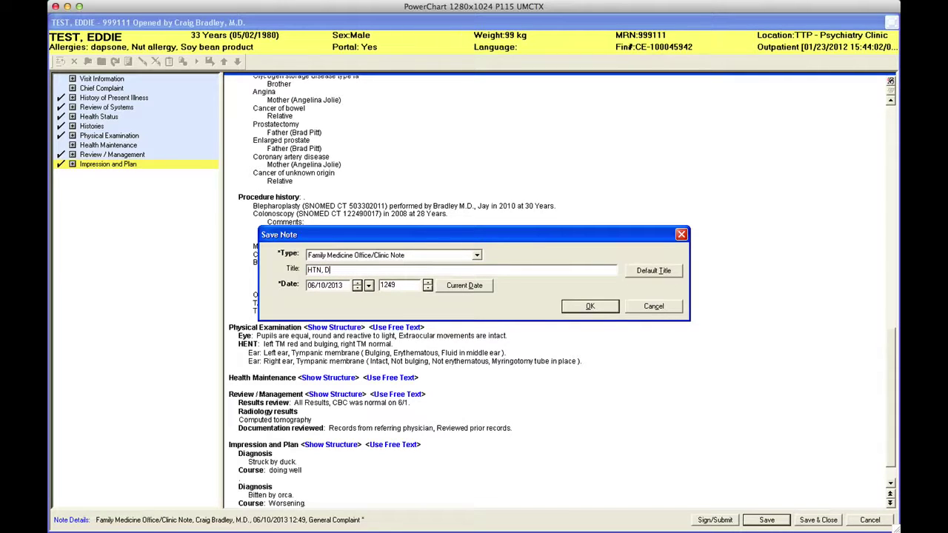
{"action": "key", "text": "BackSpace"}
{"action": "key", "text": "BackSpace"}
{"action": "key", "text": "BackSpace"}
{"action": "key", "text": "BackSpace"}
{"action": "key", "text": "BackSpace"}
{"action": "type", "text": "Duck and"}
{"action": "left_click", "coordinate": [588, 305]}
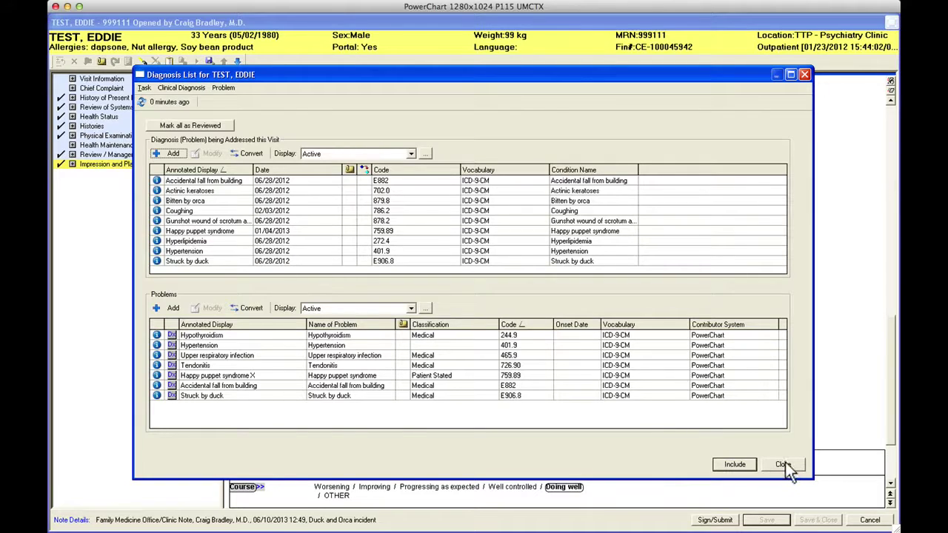
- Close the Diagnosis List and begin signing the note with endorsement requested
{"action": "left_click", "coordinate": [784, 465]}
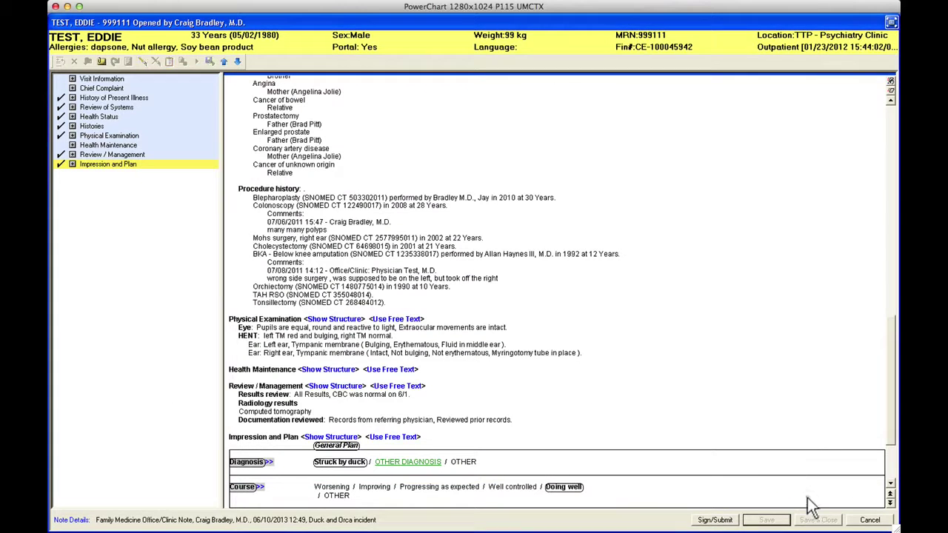
{"action": "left_click", "coordinate": [708, 520]}
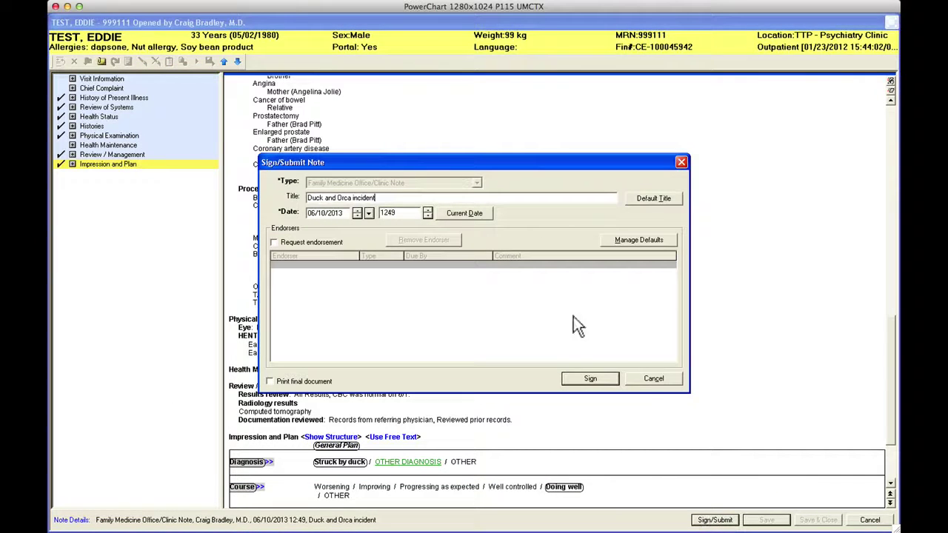
{"action": "left_click", "coordinate": [275, 244]}
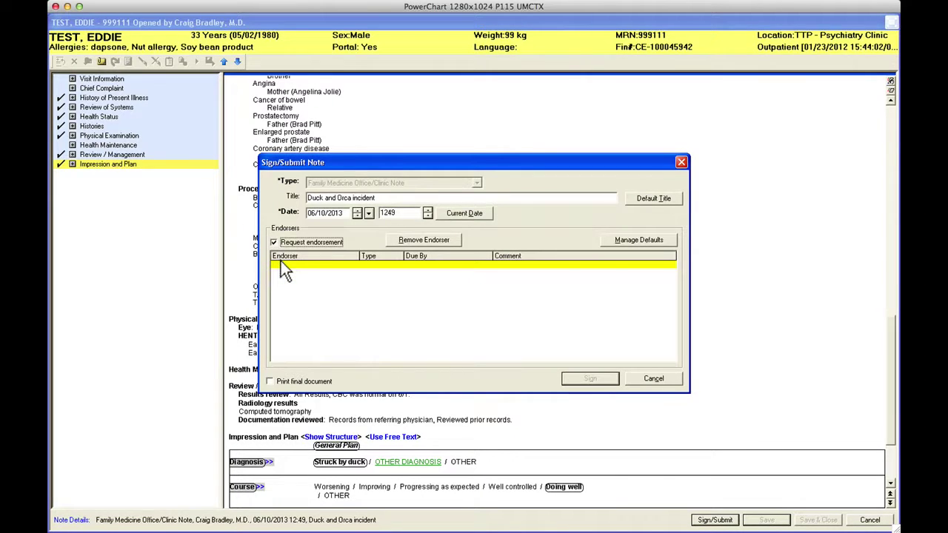
{"action": "left_click_drag", "start_coordinate": [377, 196], "coordinate": [278, 191]}
{"action": "left_click", "coordinate": [387, 198]}
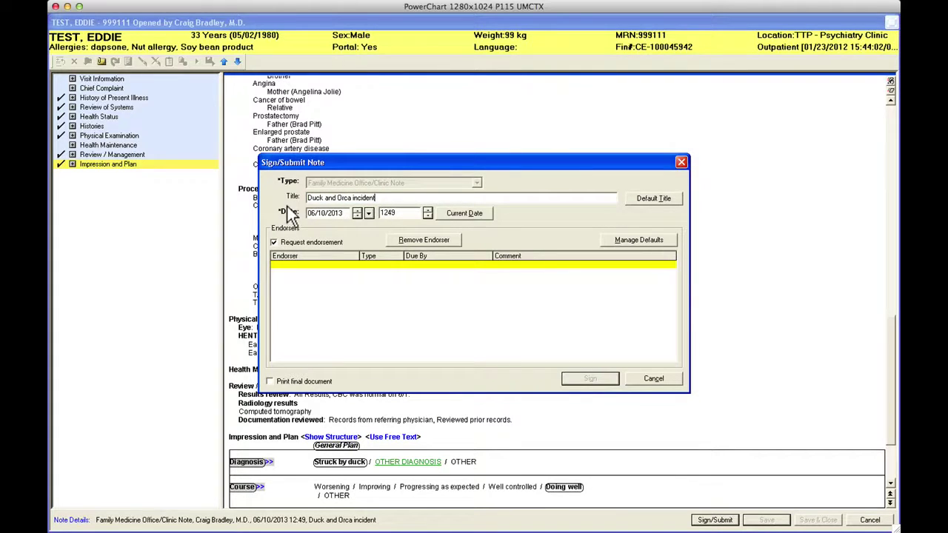
- Search providers by a partial surname and set the matching physician as endorser
{"action": "left_click", "coordinate": [287, 266]}
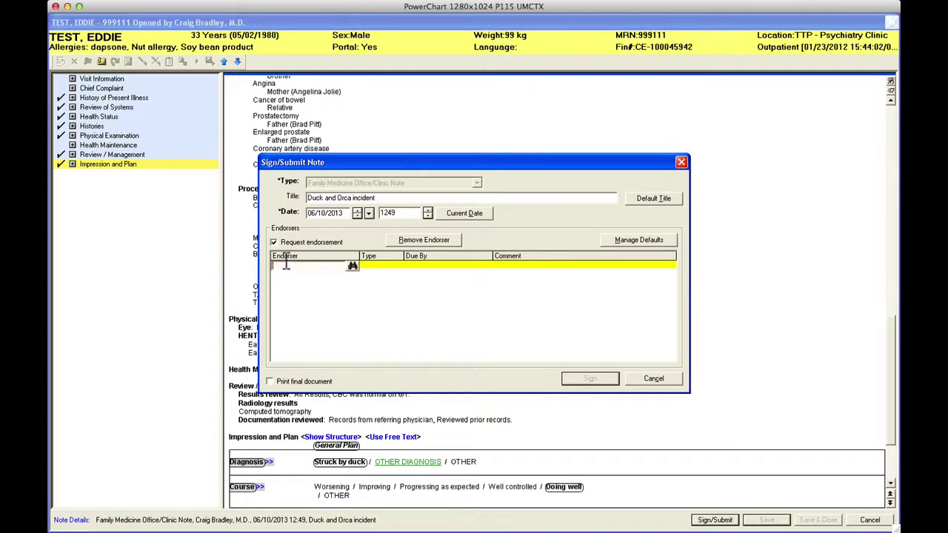
{"action": "type", "text": "bradley"}
{"action": "key", "text": "Return"}
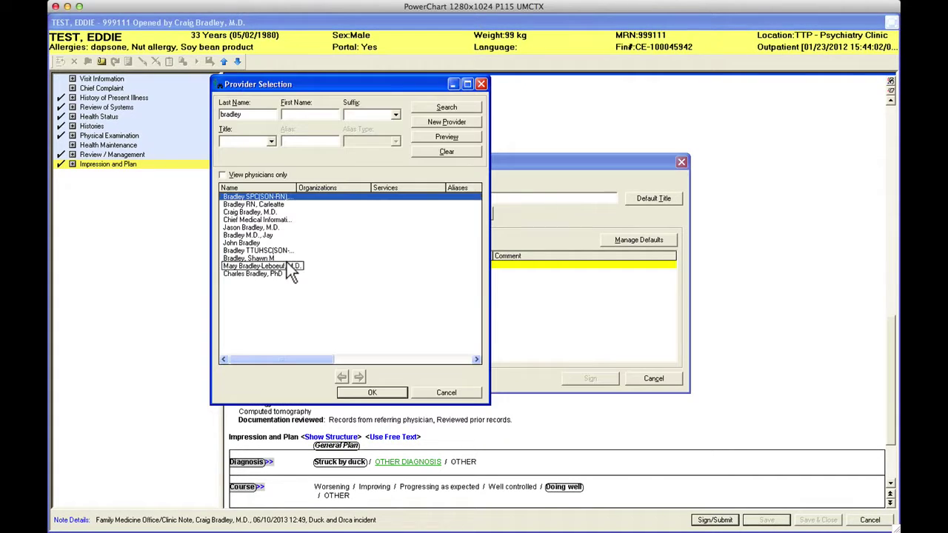
{"action": "left_click", "coordinate": [270, 212]}
{"action": "left_click", "coordinate": [378, 392]}
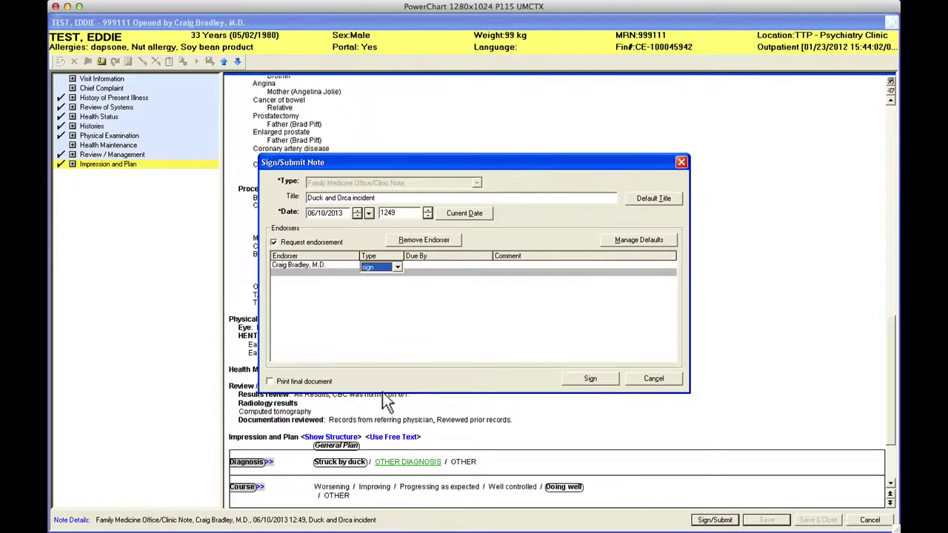
- Replace the endorser entry with another provider's surname and search for matches
{"action": "left_click", "coordinate": [283, 264]}
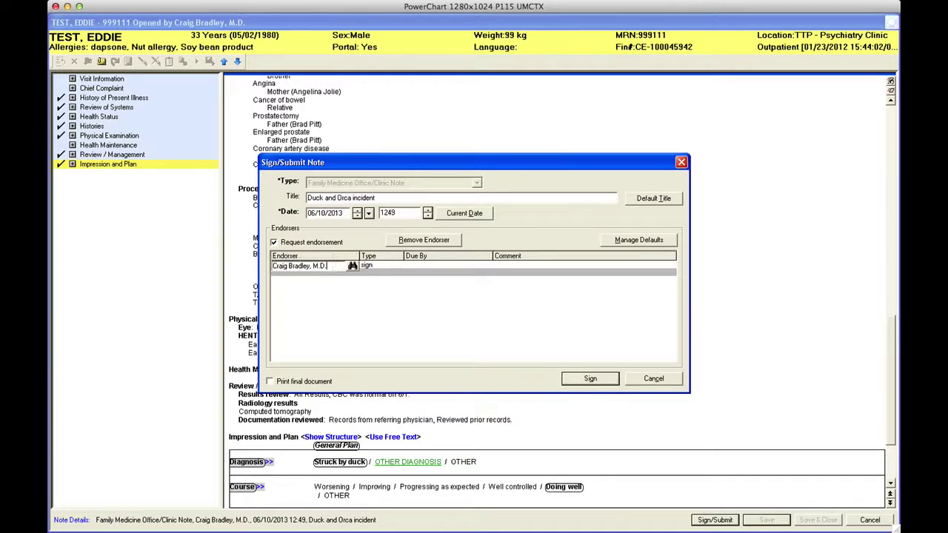
{"action": "left_click_drag", "start_coordinate": [327, 265], "coordinate": [236, 267]}
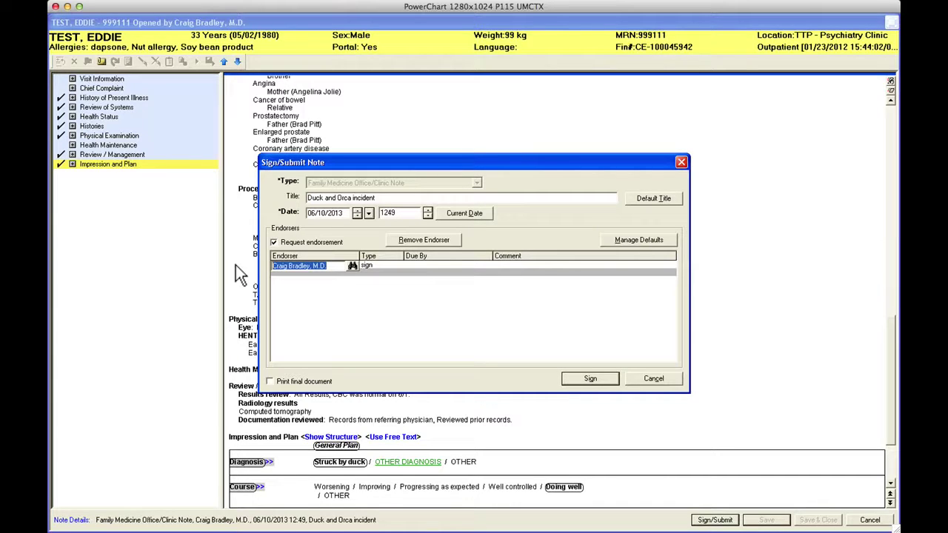
{"action": "type", "text": "jenkins"}
{"action": "key", "text": "Return"}
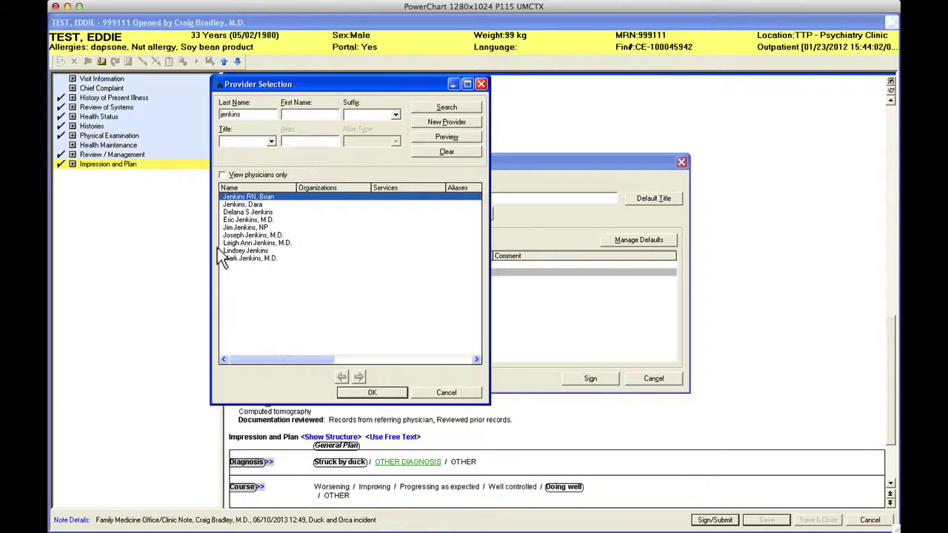
- Confirm the found physician as first endorser and add a second physician endorser by surname search
{"action": "left_click", "coordinate": [256, 243]}
{"action": "left_click", "coordinate": [374, 392]}
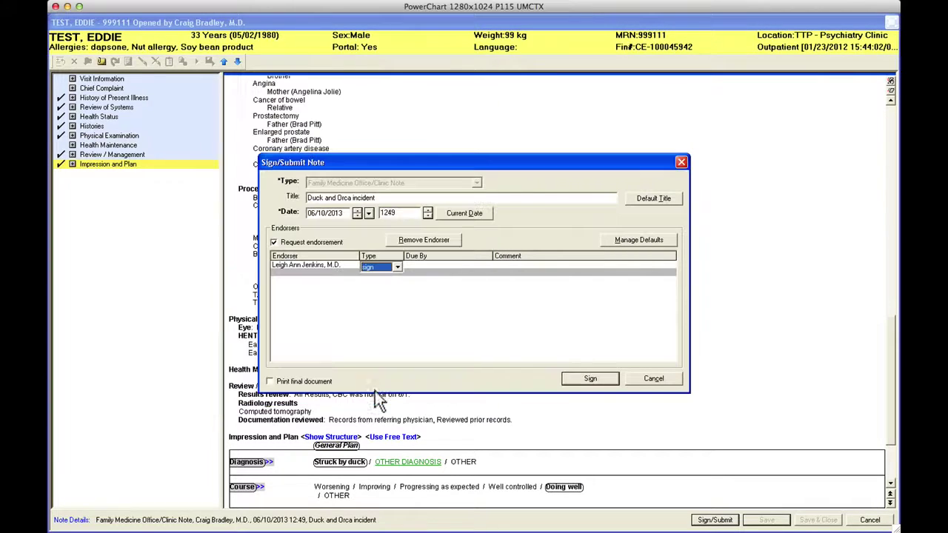
{"action": "left_click", "coordinate": [378, 269]}
{"action": "left_click", "coordinate": [296, 272]}
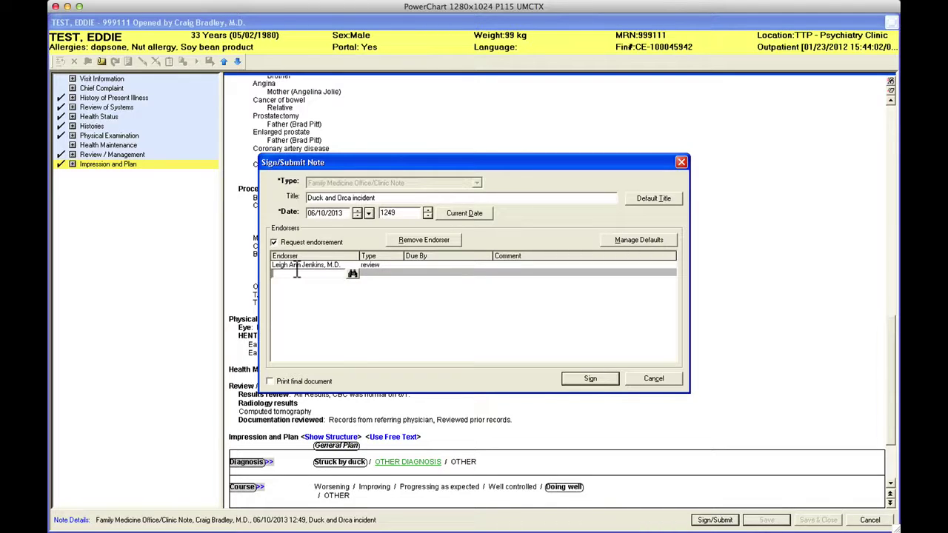
{"action": "type", "text": "bradley"}
{"action": "key", "text": "Return"}
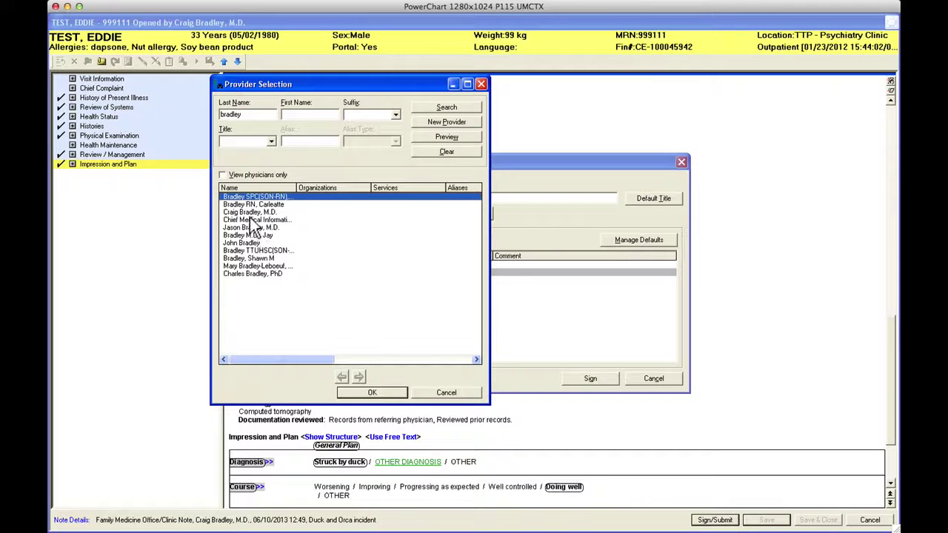
{"action": "left_click", "coordinate": [252, 212]}
{"action": "left_click", "coordinate": [369, 392]}
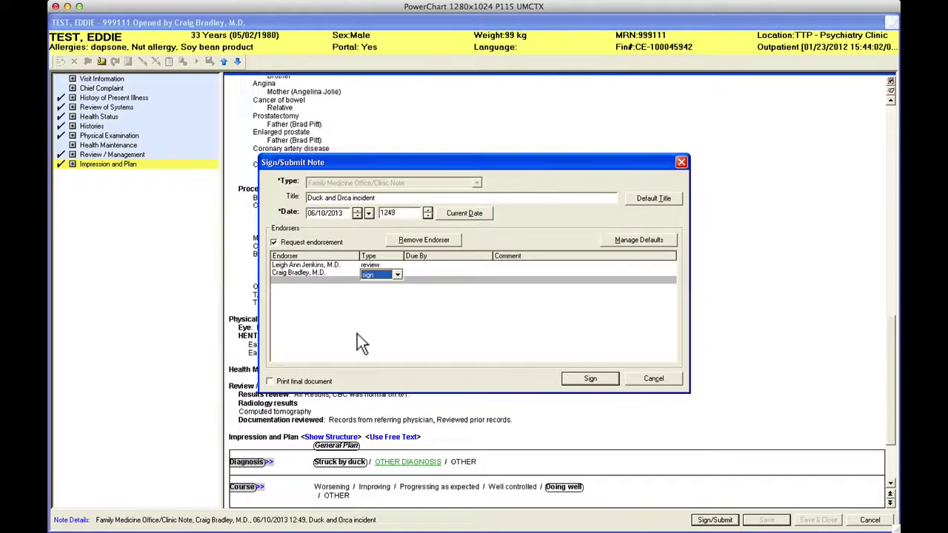
- Set the second endorser's type to review and the first endorser's type to sign
{"action": "left_click", "coordinate": [397, 276]}
{"action": "left_click", "coordinate": [381, 295]}
{"action": "left_click", "coordinate": [396, 265]}
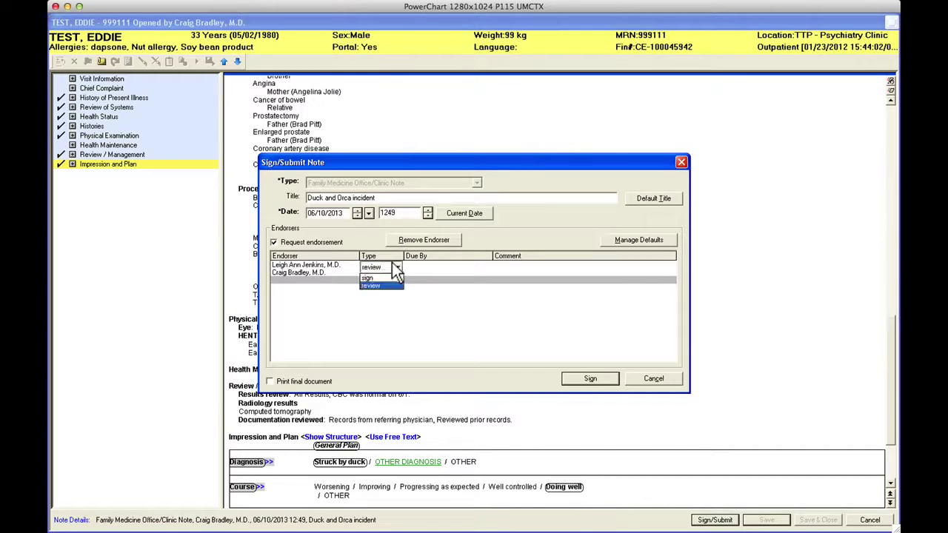
{"action": "left_click", "coordinate": [370, 277]}
{"action": "left_click", "coordinate": [391, 294]}
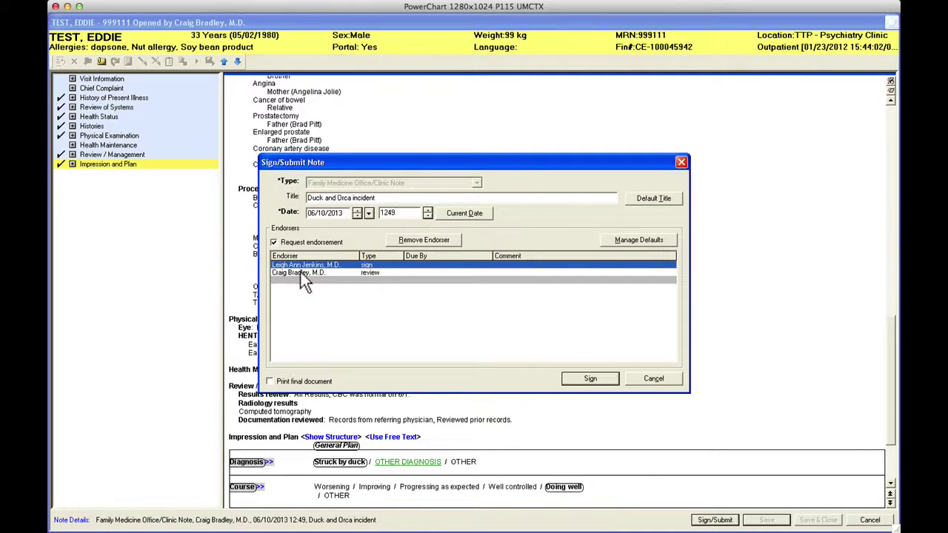
- Sign the Duck and Orca incident note with one signing and one reviewing endorser
{"action": "left_click", "coordinate": [588, 377]}
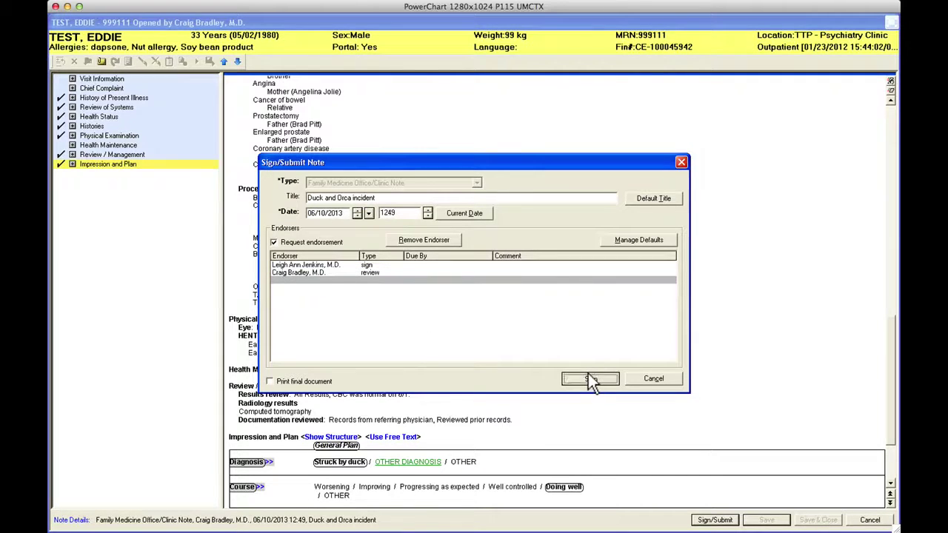